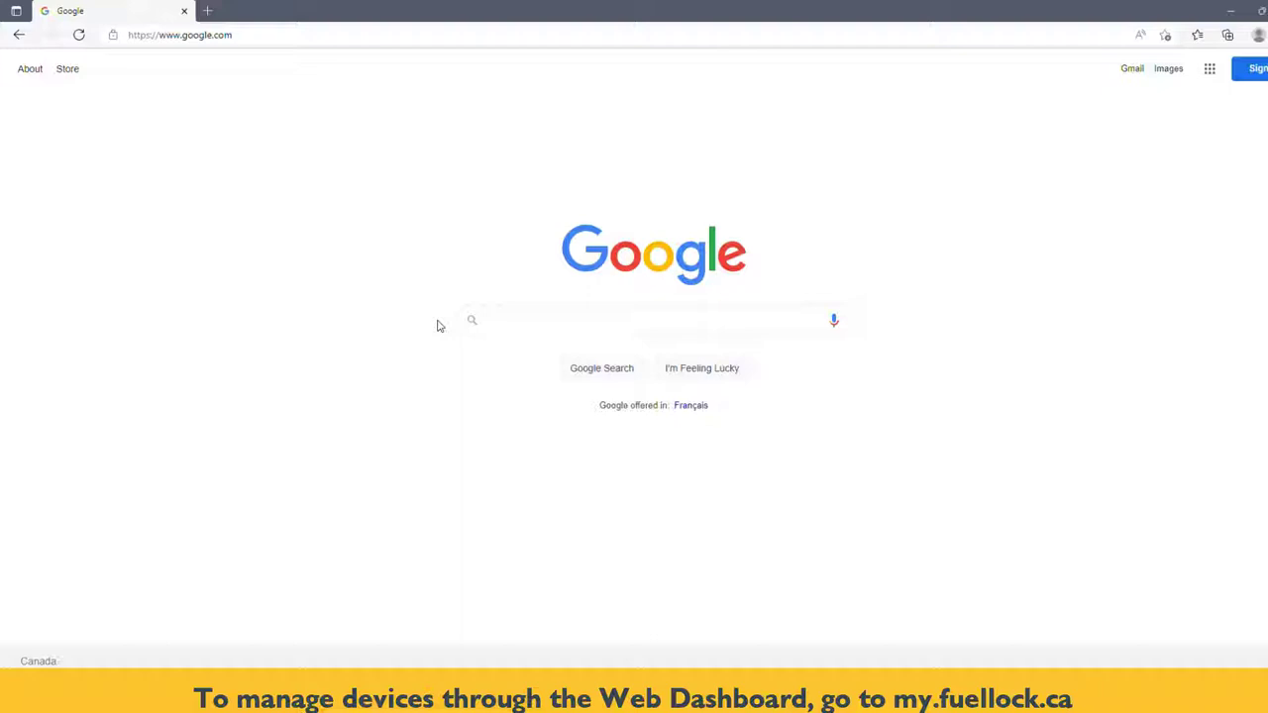
# Go to my.fuellock.ca in Edge to reach the Fuel Lock login page
pyautogui.click(263, 38)
pyautogui.write('my.fuellock.ca')
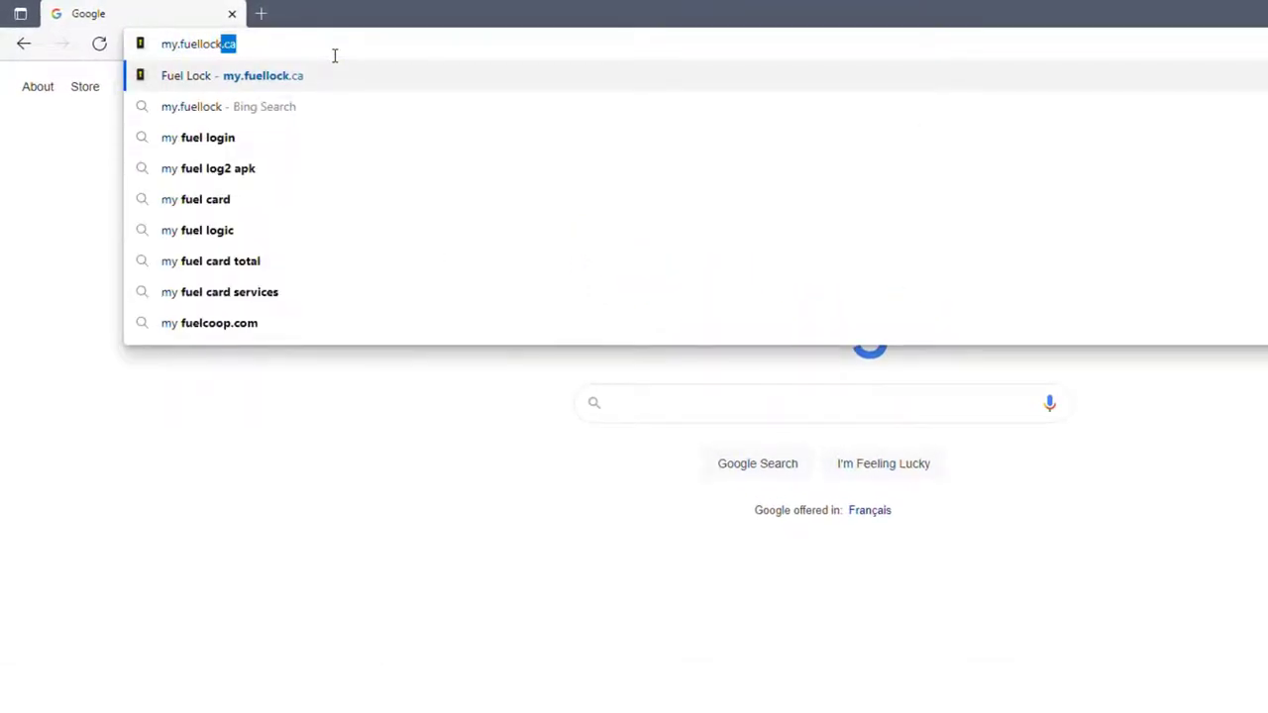
pyautogui.press('Return')
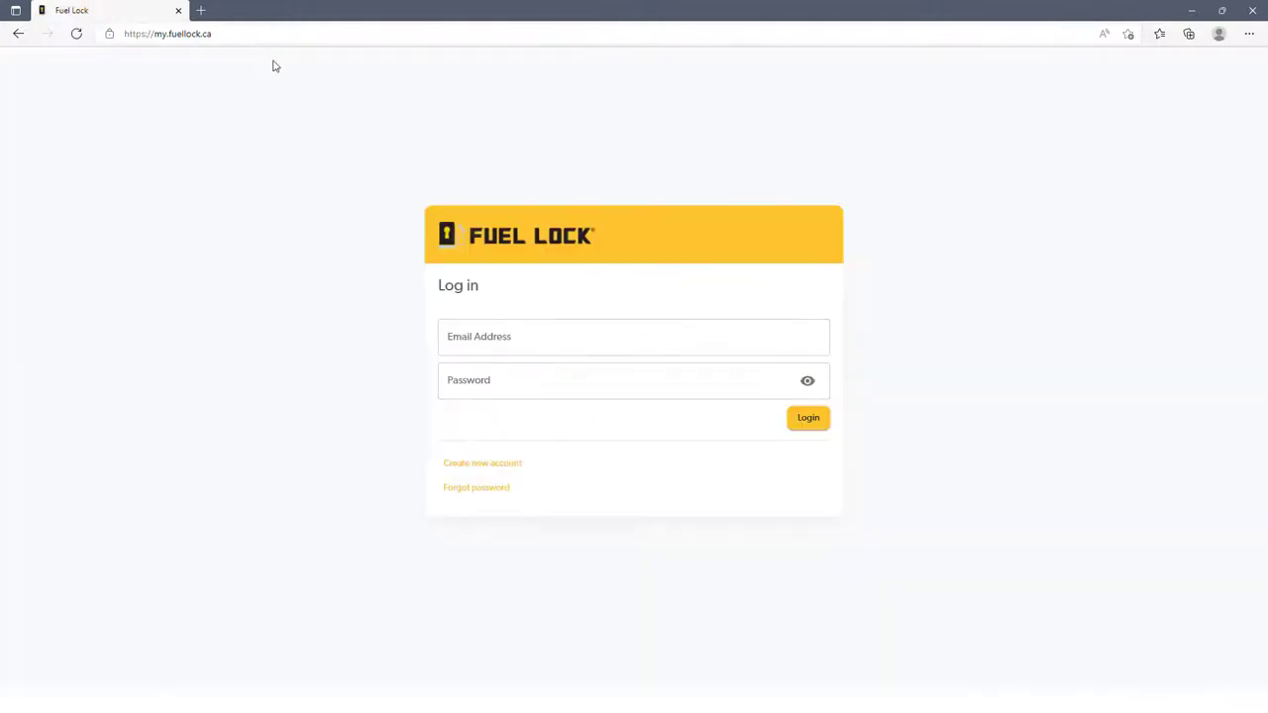
# Log in with the account e-mail and password, then open the Devices list
pyautogui.click(470, 343)
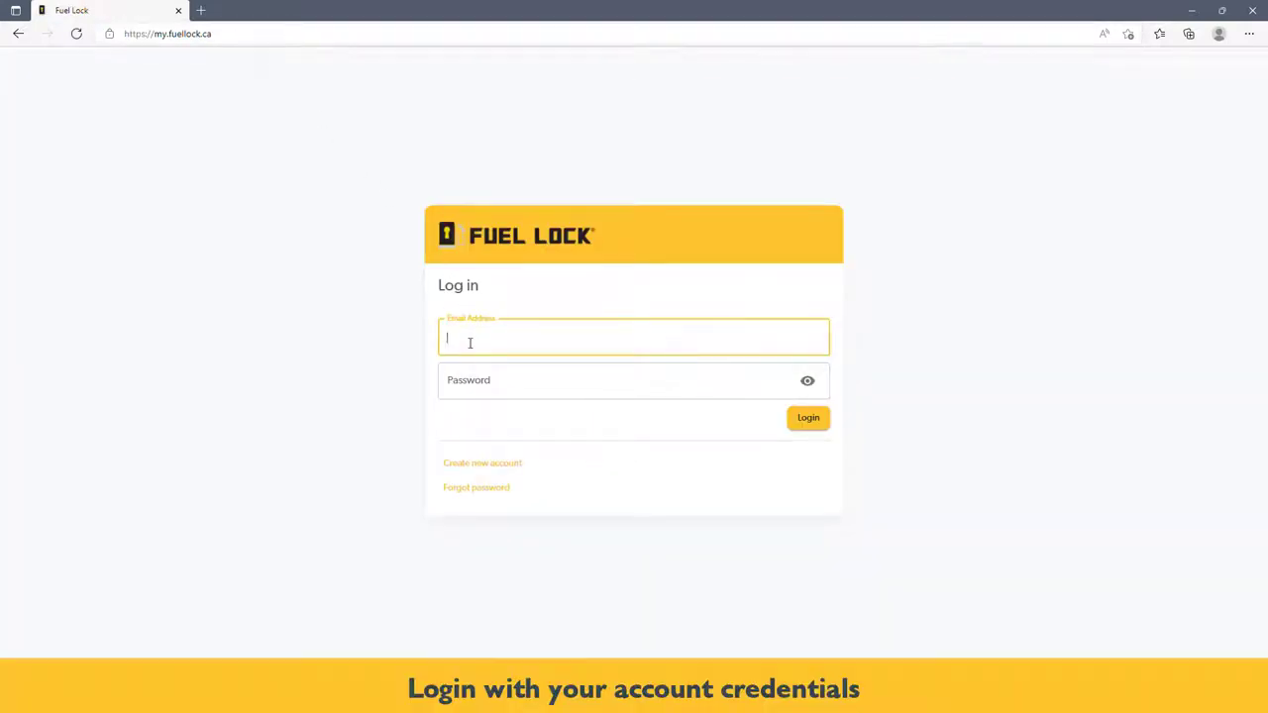
pyautogui.press('Tab')
pyautogui.write('p')
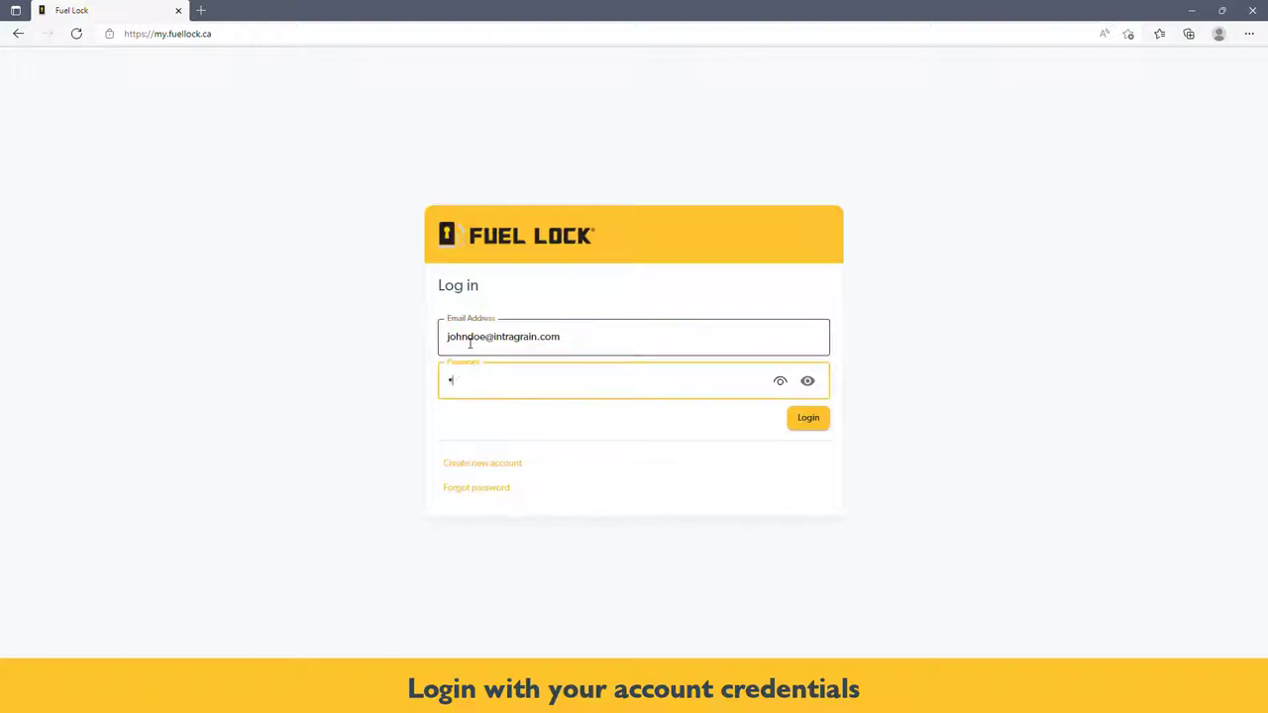
pyautogui.write('assword')
pyautogui.click(825, 425)
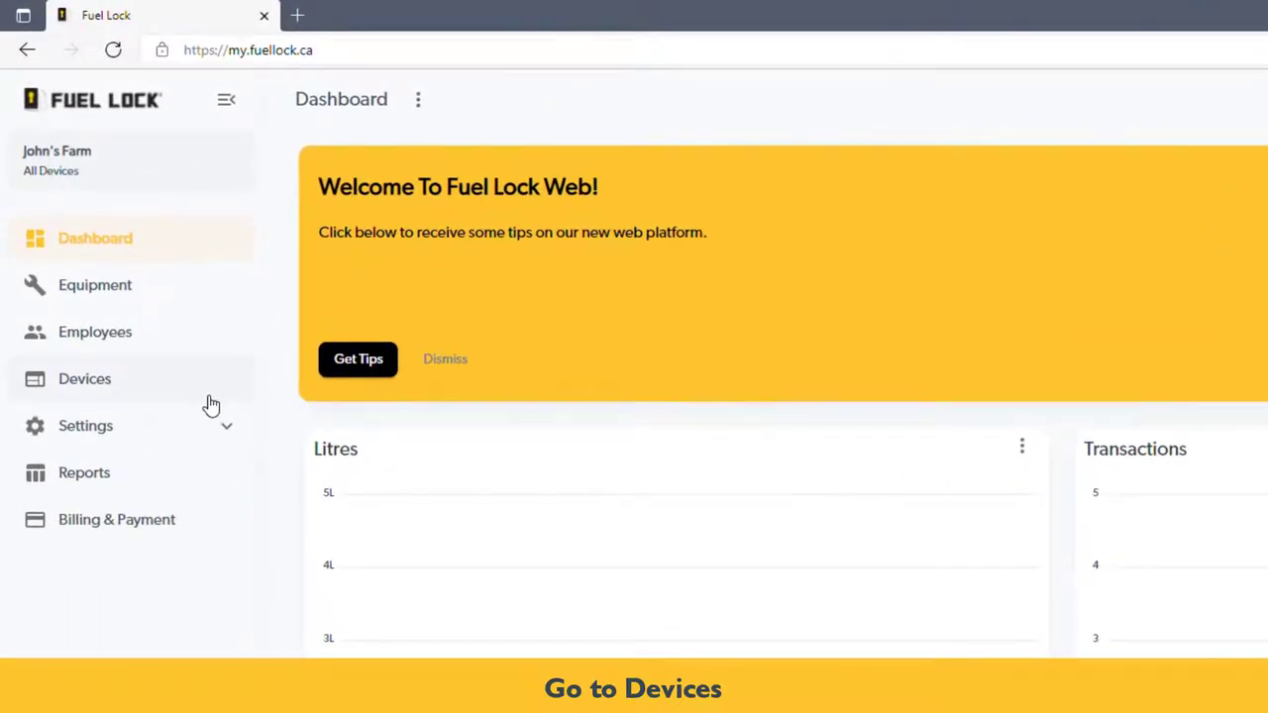
pyautogui.click(210, 403)
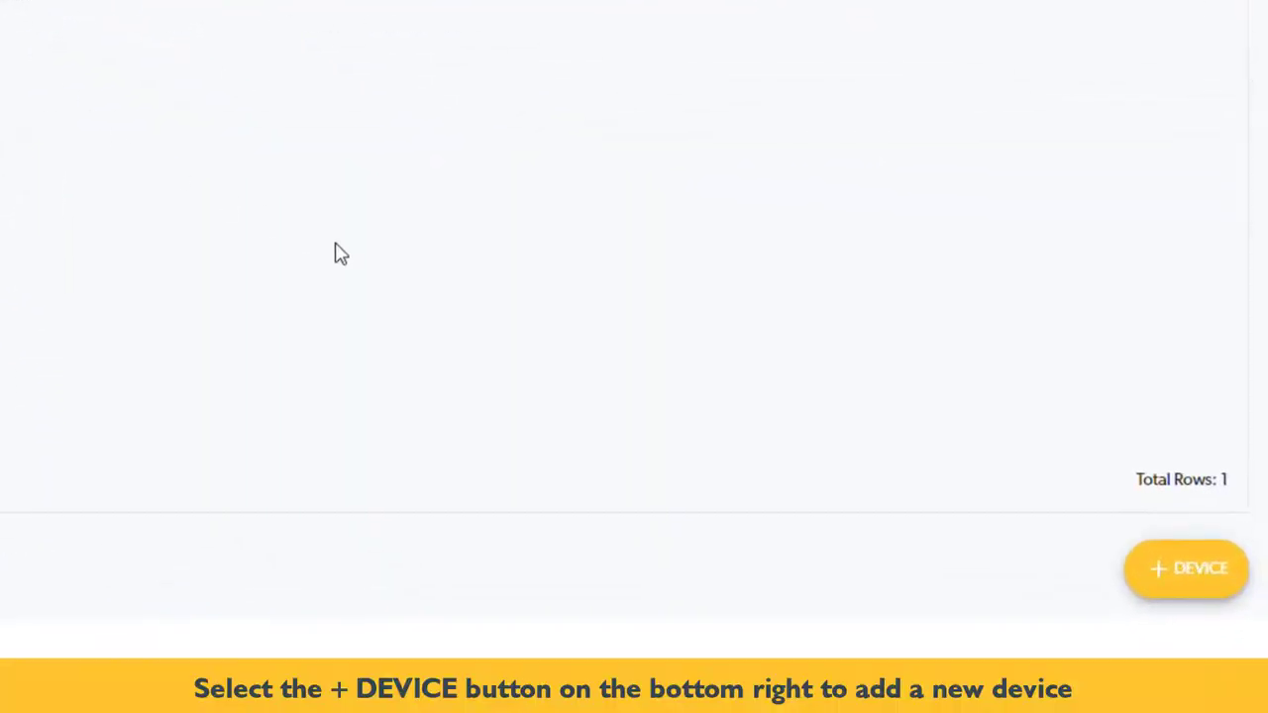
# Create device 'Depot' with serial number 9F6B8C4 and a 15-minute auto lock, then continue
pyautogui.click(1168, 579)
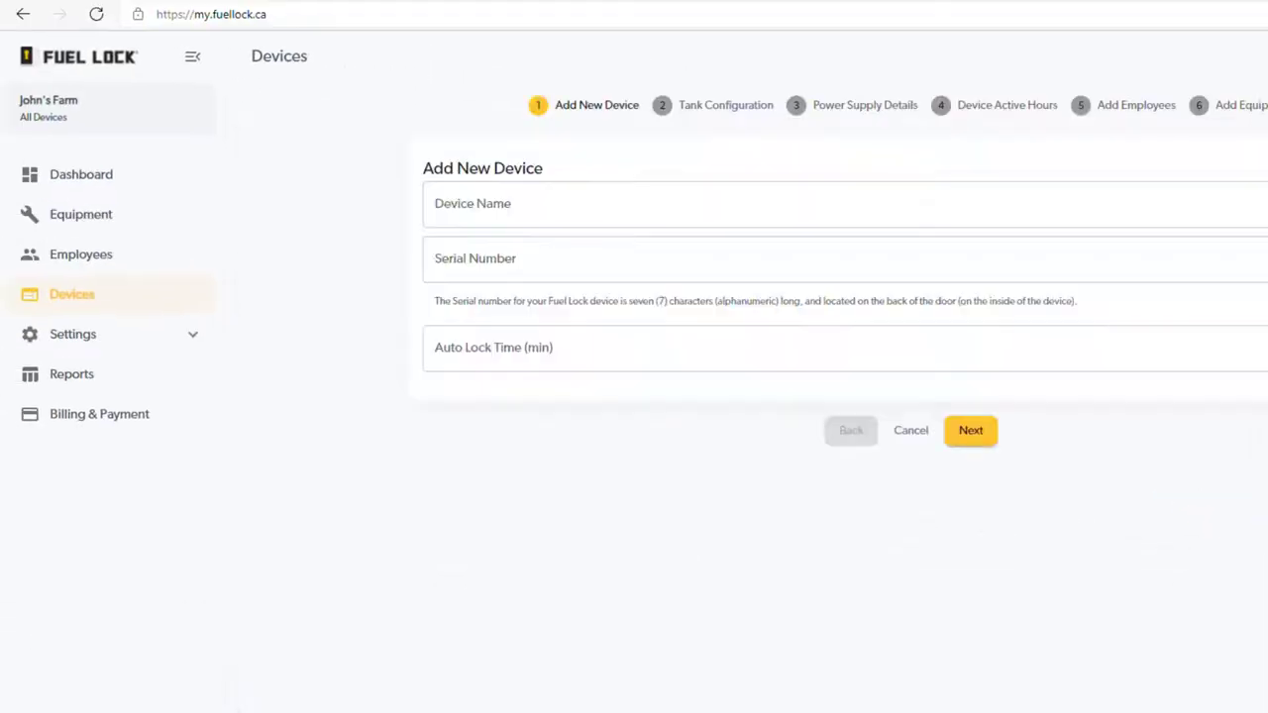
pyautogui.click(792, 209)
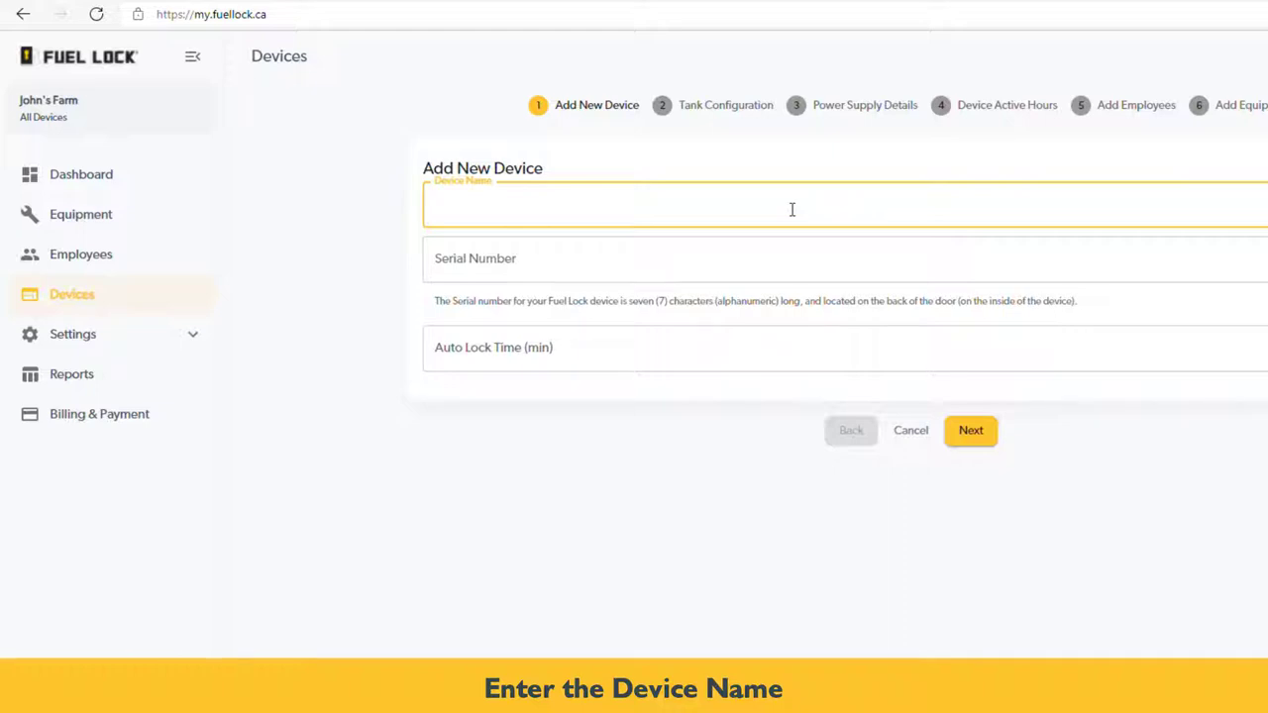
pyautogui.write('Depot')
pyautogui.click(801, 252)
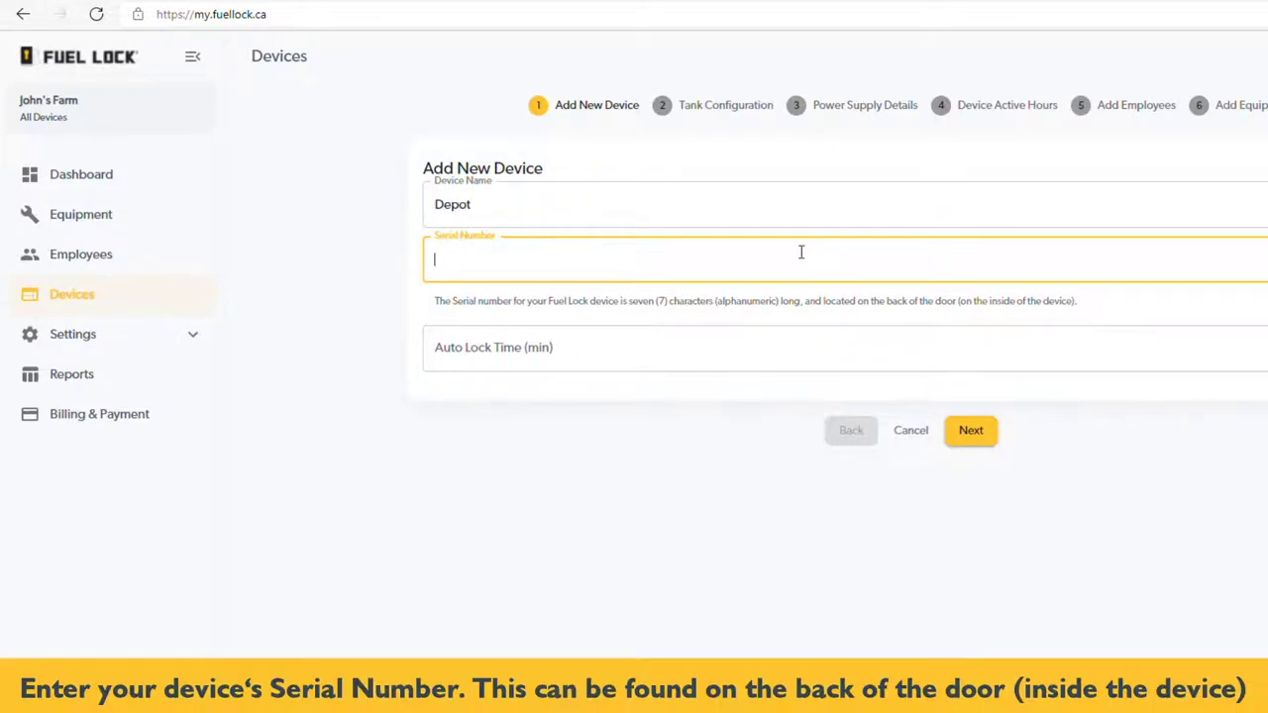
pyautogui.write('9F6B8C4')
pyautogui.click(710, 346)
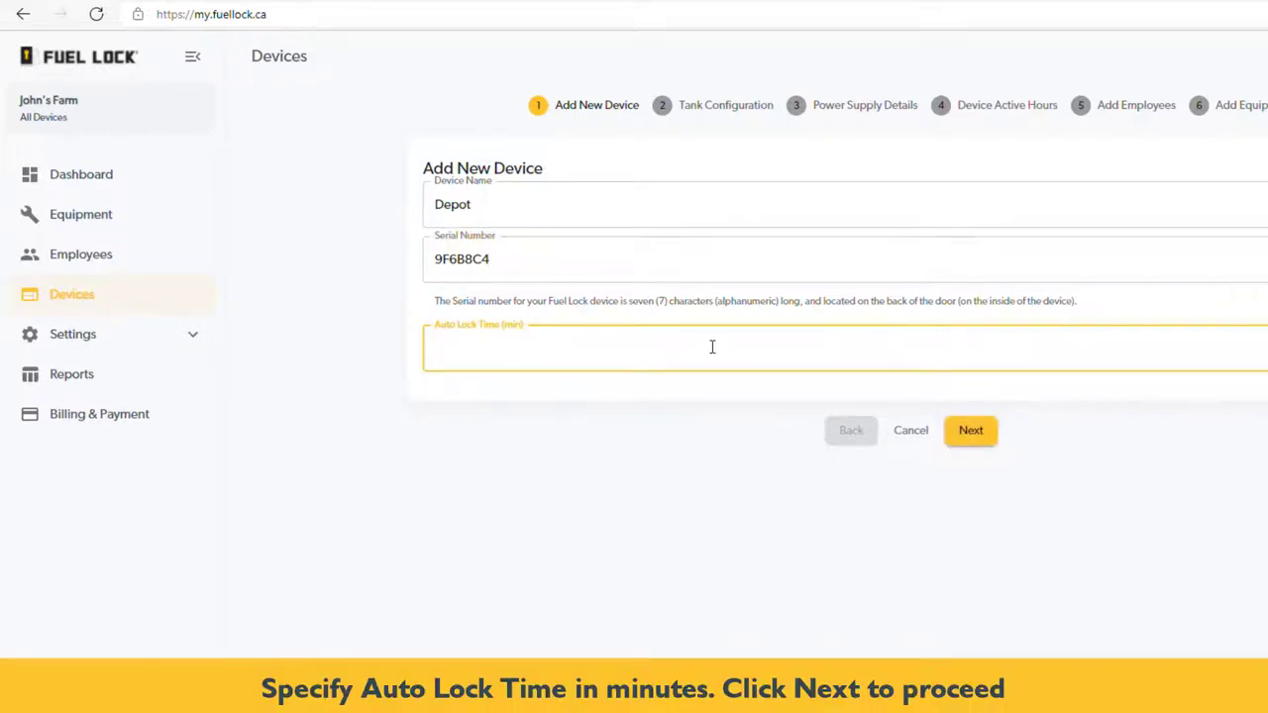
pyautogui.write('15')
pyautogui.click(980, 441)
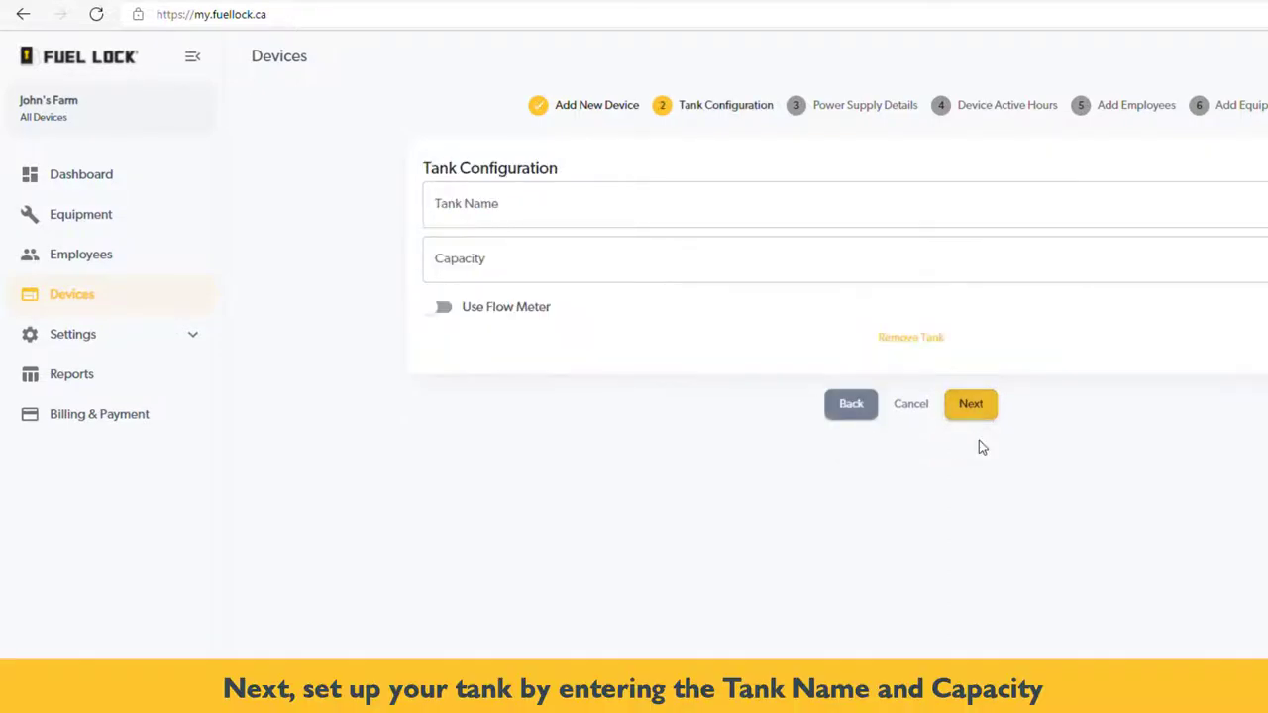
# Name the tank 'Gasoline' with 10000 capacity and enable its flow meter
pyautogui.click(625, 204)
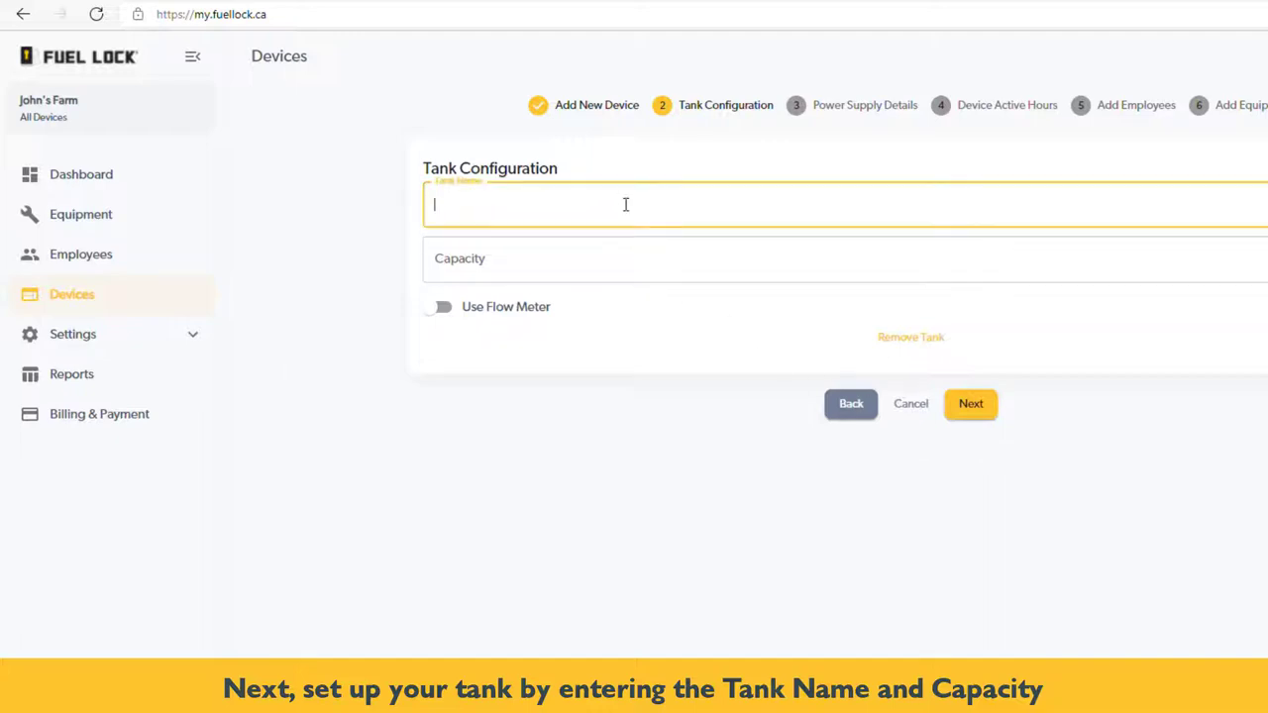
pyautogui.write('Gasoline')
pyautogui.click(619, 256)
pyautogui.write('10')
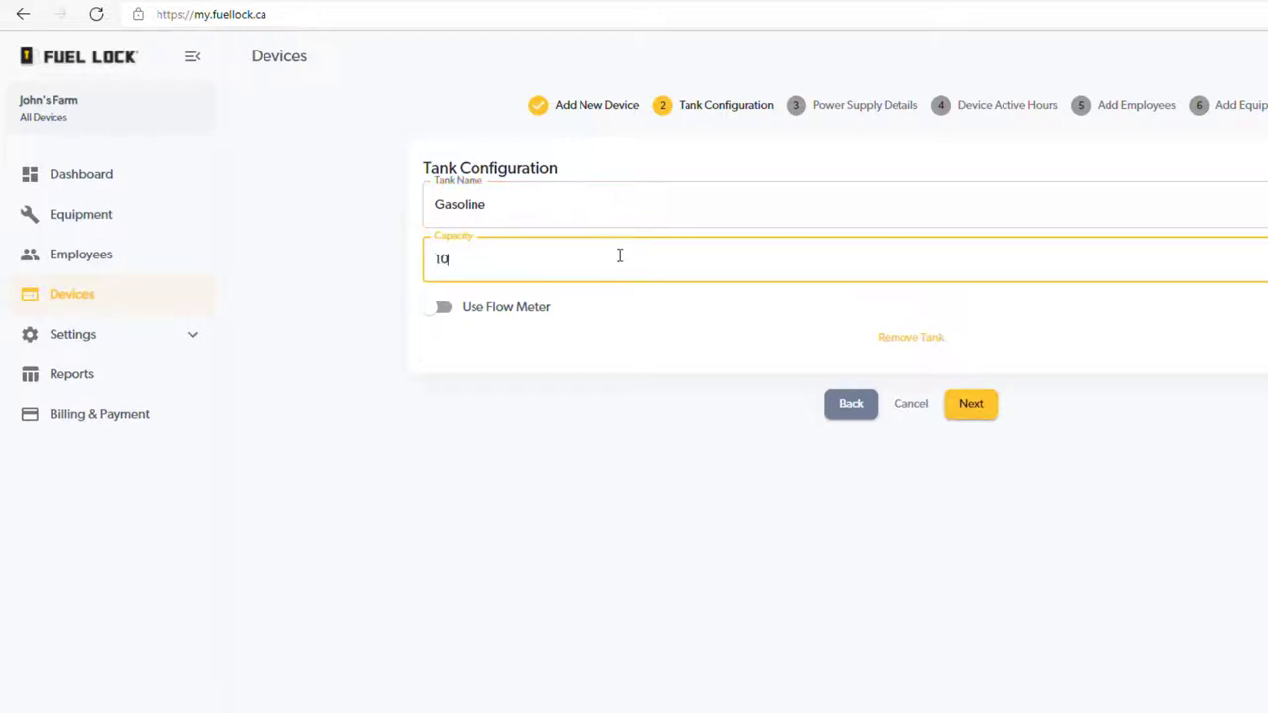
pyautogui.write('000')
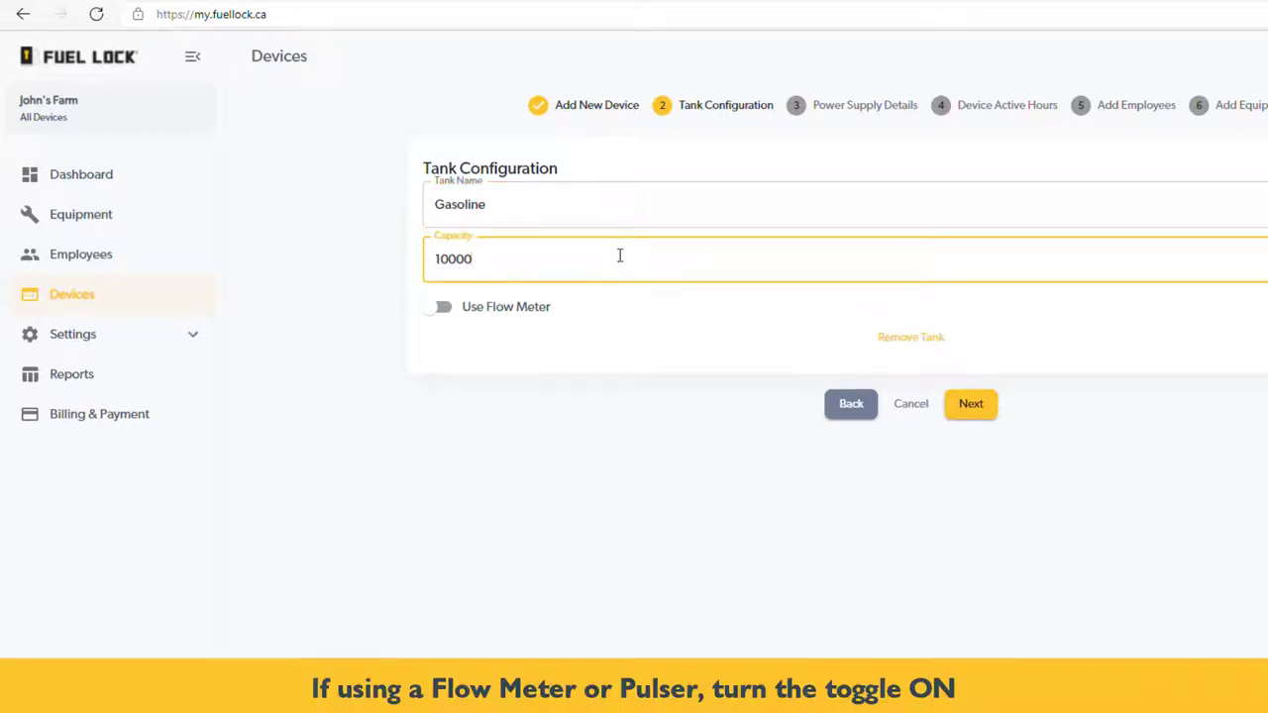
pyautogui.click(443, 308)
pyautogui.click(443, 308)
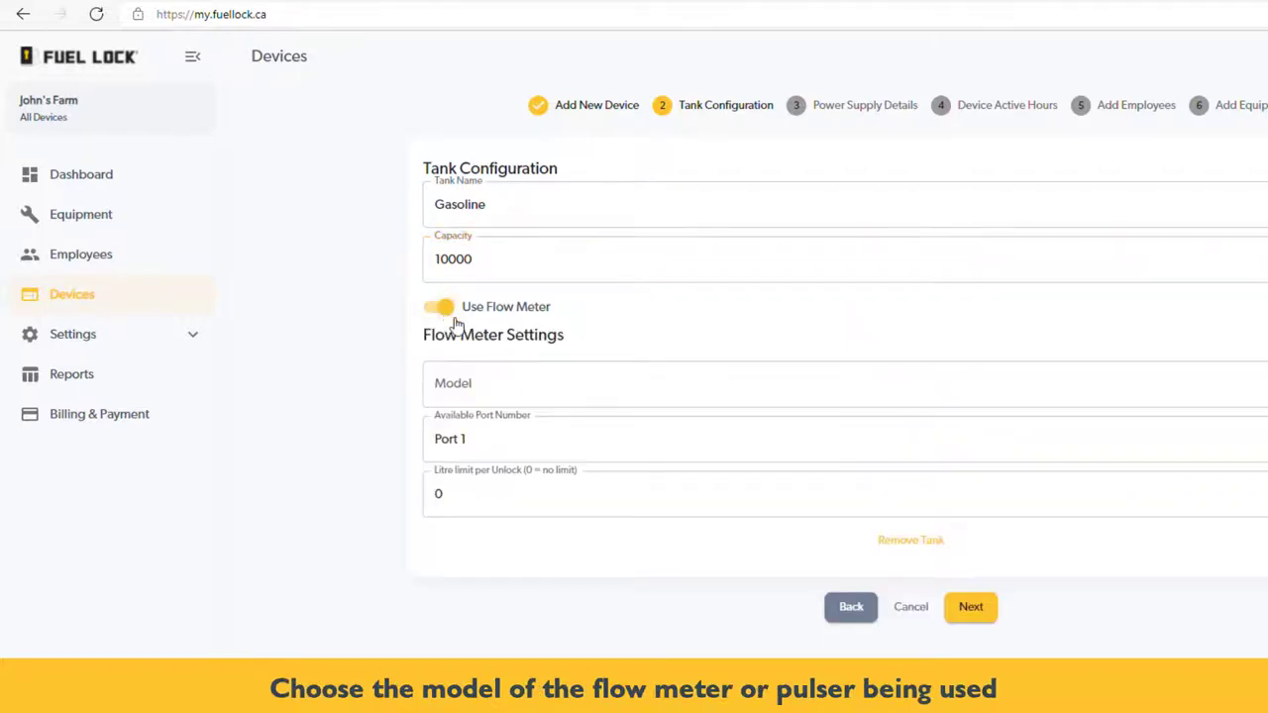
# Choose OPW 800-F PULSER as the tank's flow meter model
pyautogui.click(528, 396)
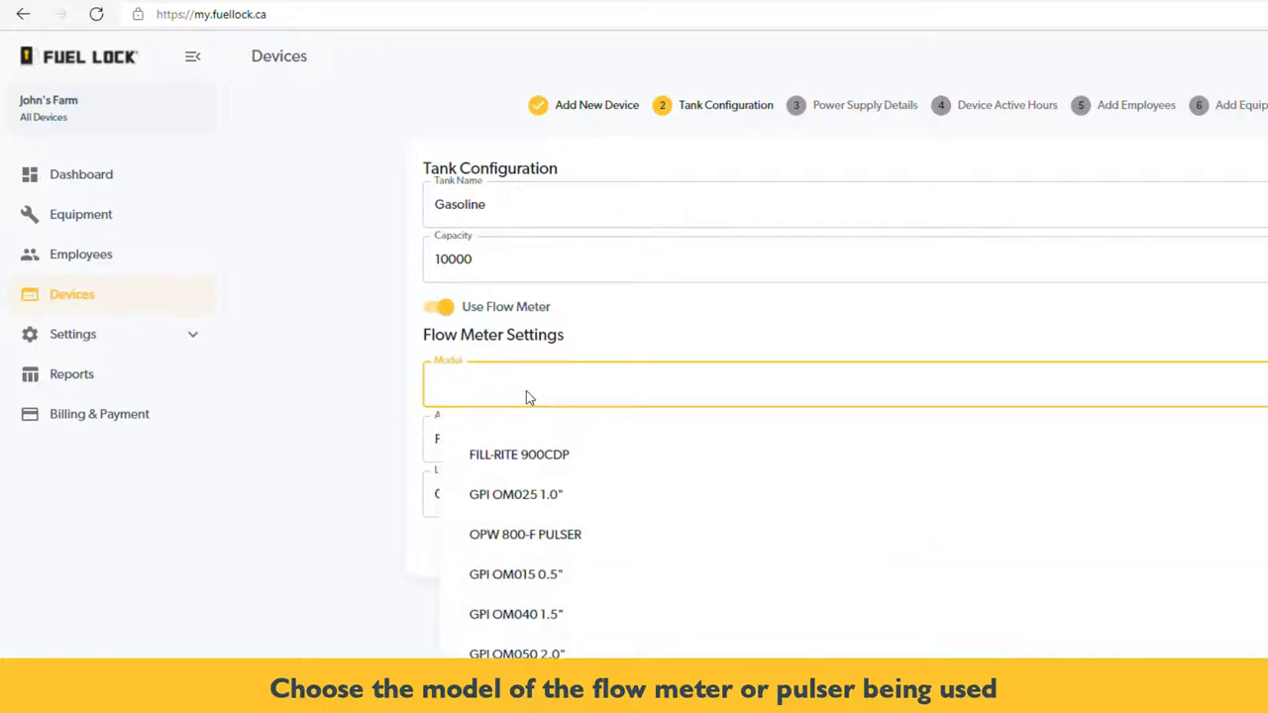
pyautogui.scroll(-1, 733, 570)
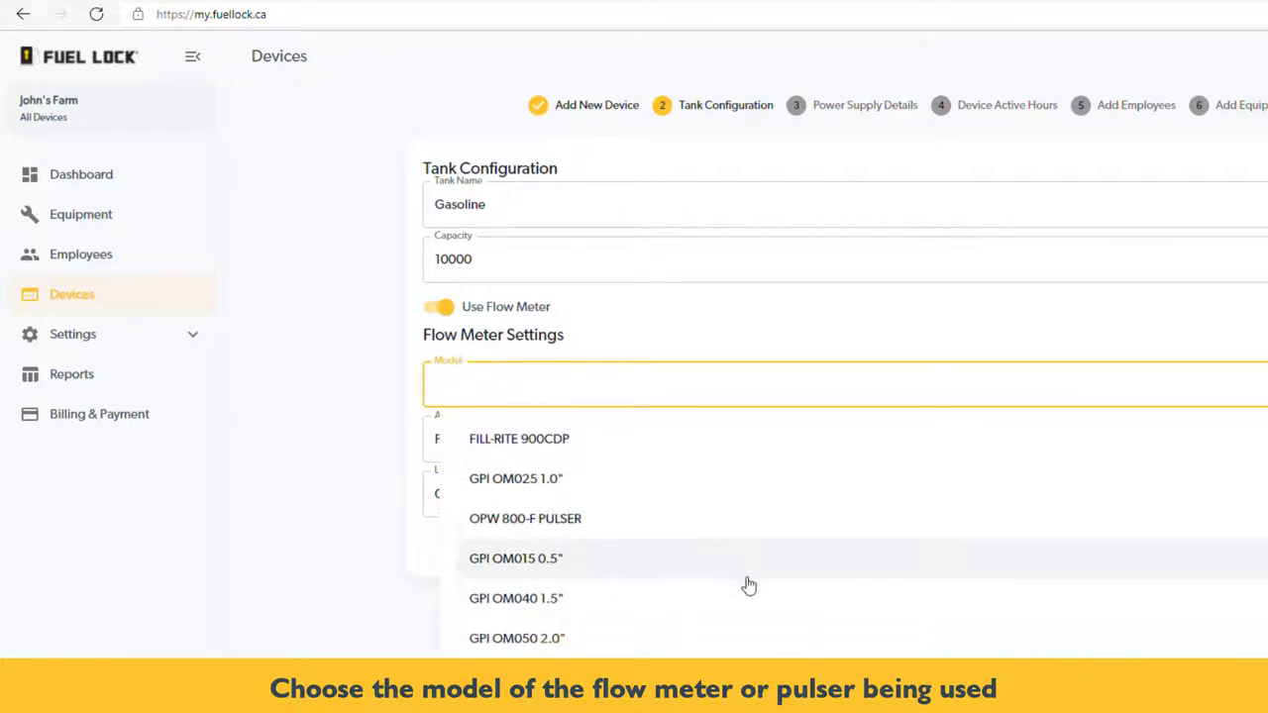
pyautogui.scroll(-5, 749, 586)
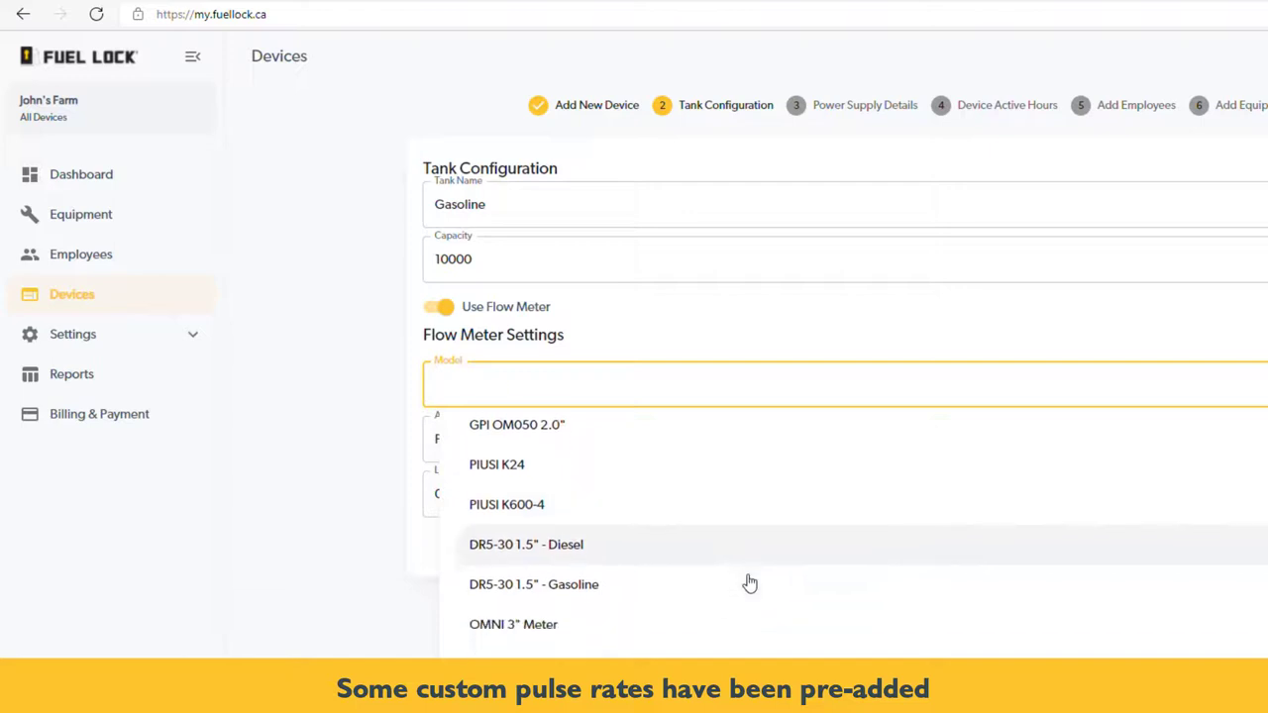
pyautogui.scroll(-7, 750, 585)
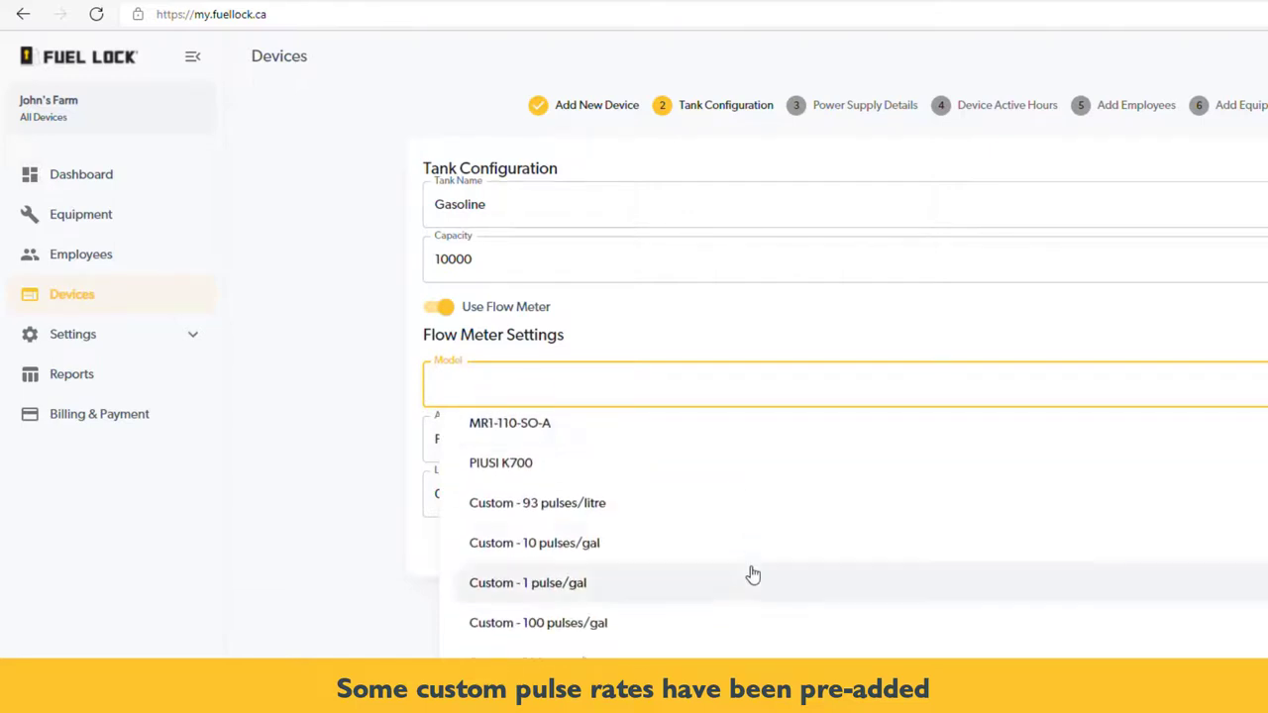
pyautogui.scroll(-1, 759, 562)
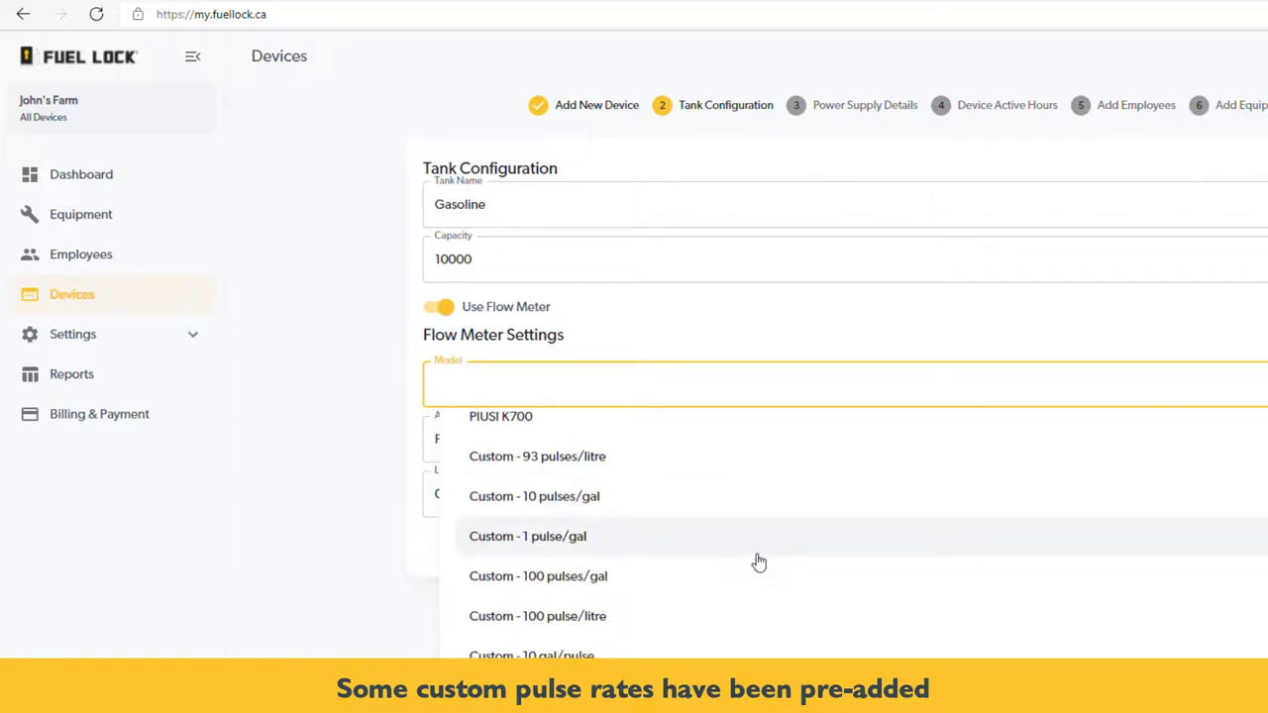
pyautogui.scroll(-2, 759, 562)
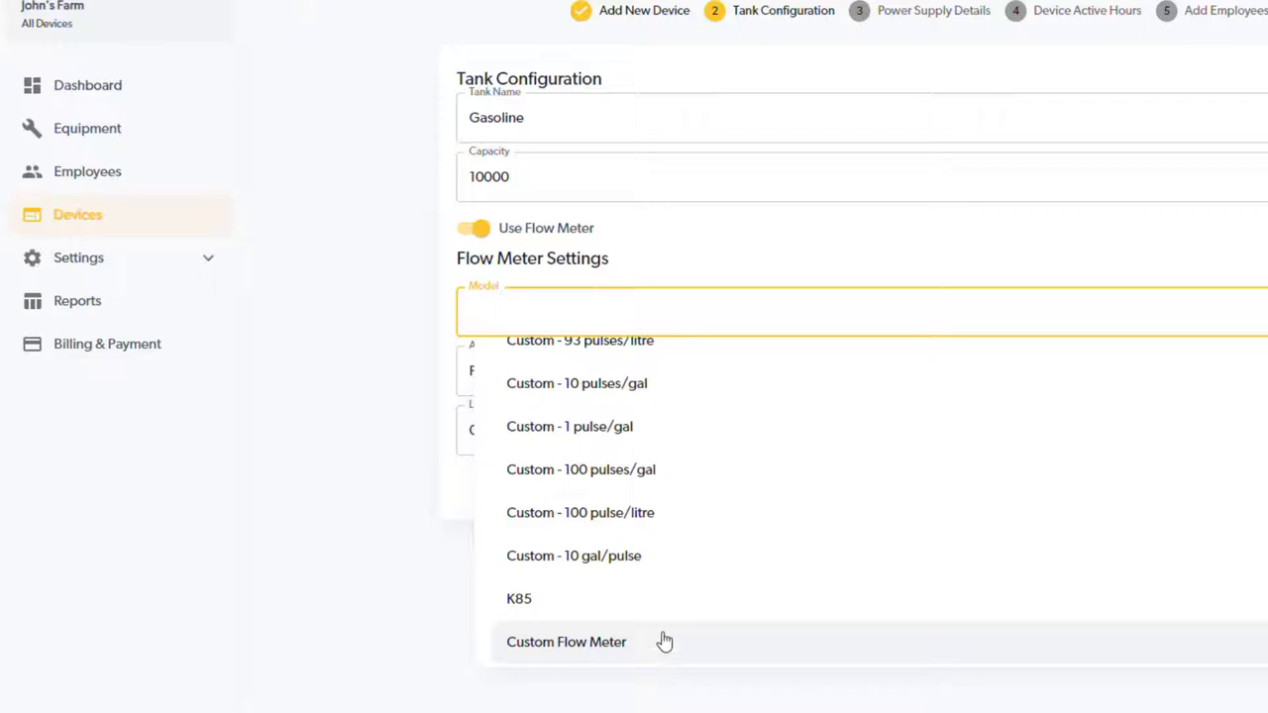
pyautogui.scroll(5, 664, 640)
pyautogui.scroll(3, 671, 625)
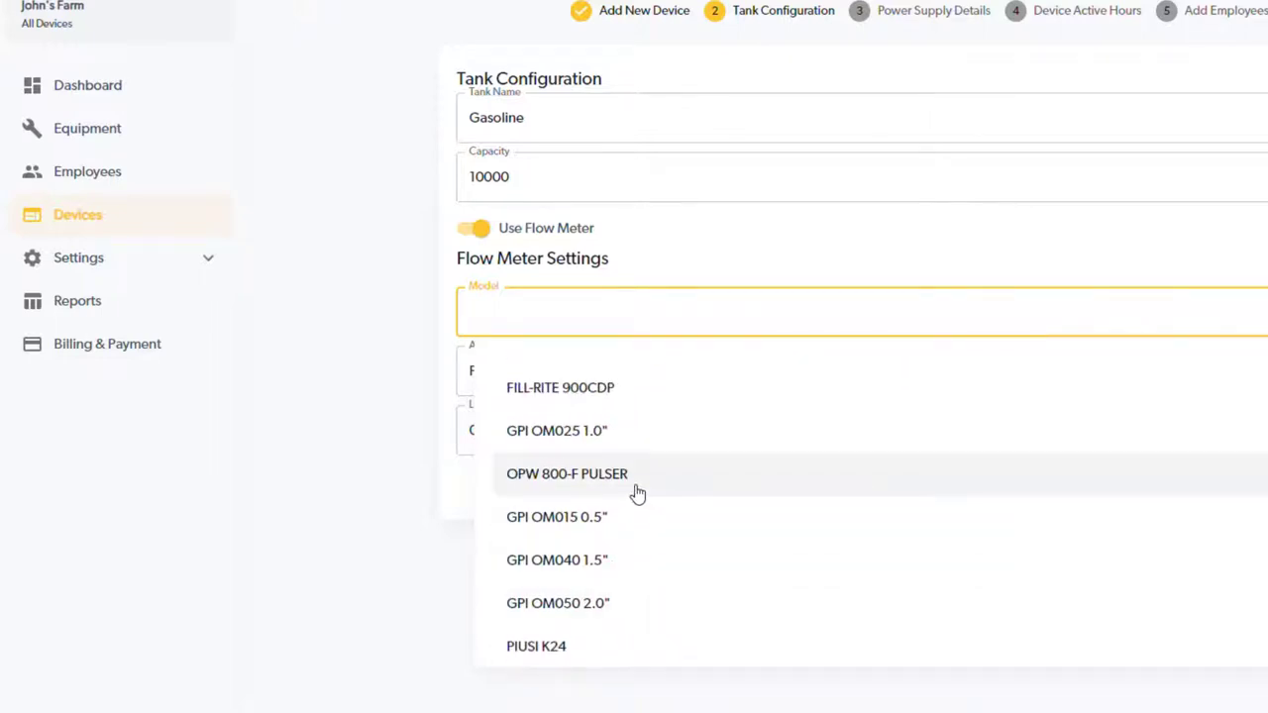
pyautogui.click(637, 494)
# Leave the Gasoline meter on Port 1 and set a 300-litre limit per unlock
pyautogui.click(611, 380)
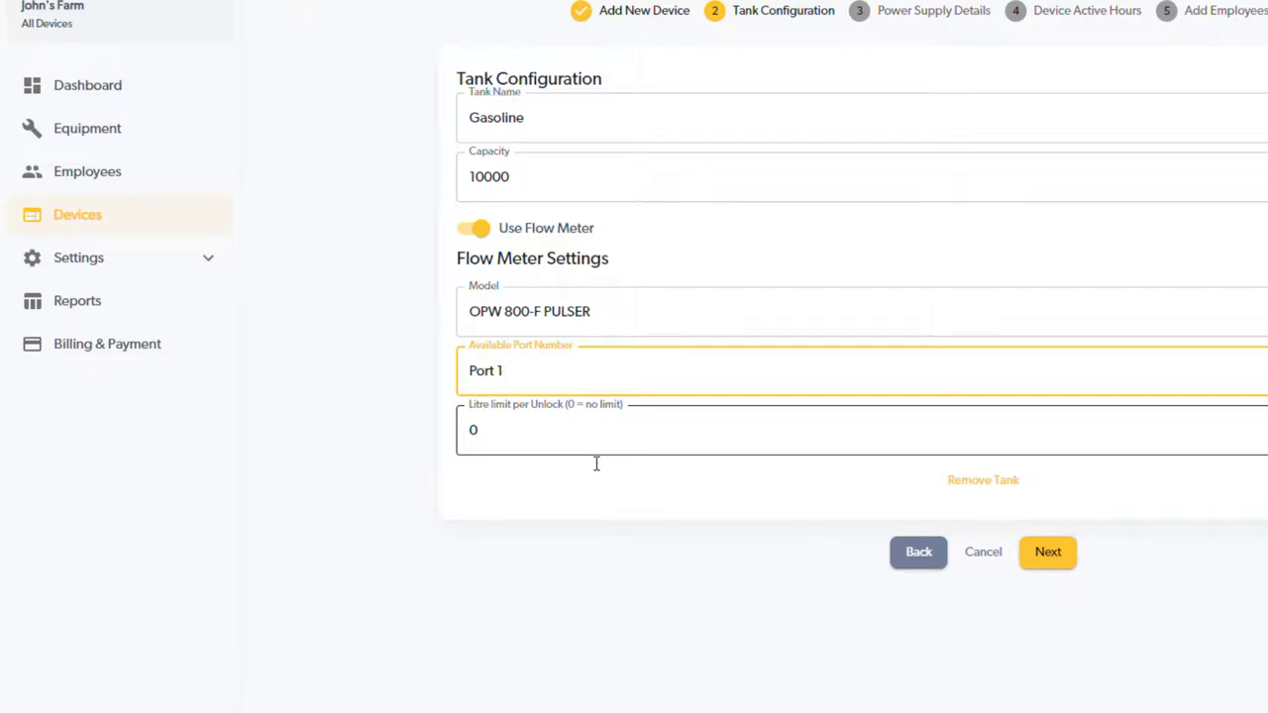
pyautogui.press('Tab')
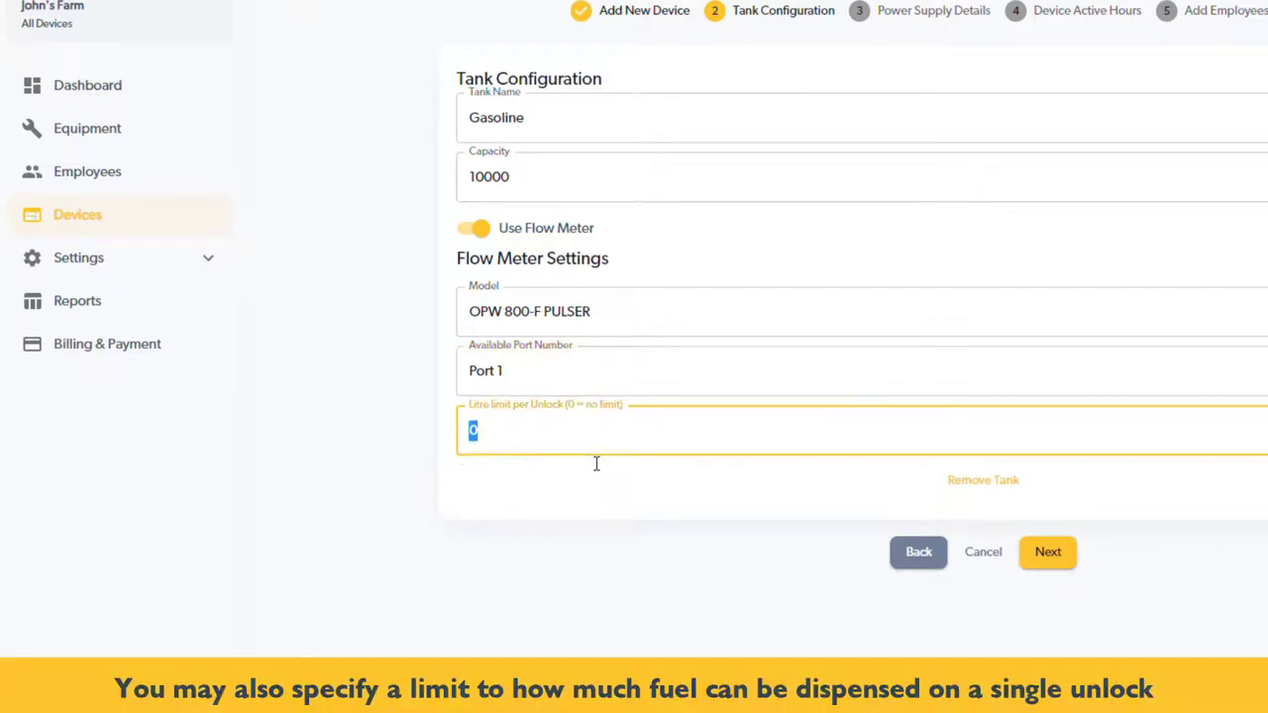
pyautogui.write('300')
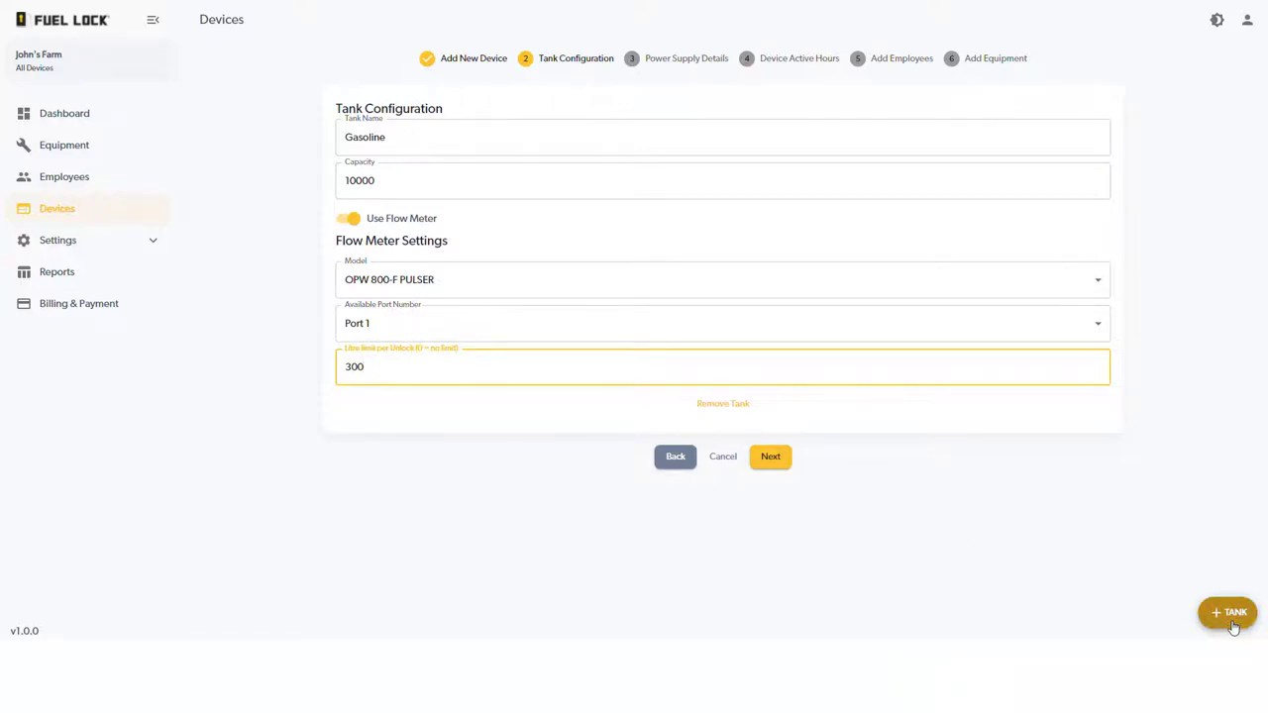
# Add a second tank named 'Diesel' with 15000 capacity
pyautogui.click(1232, 615)
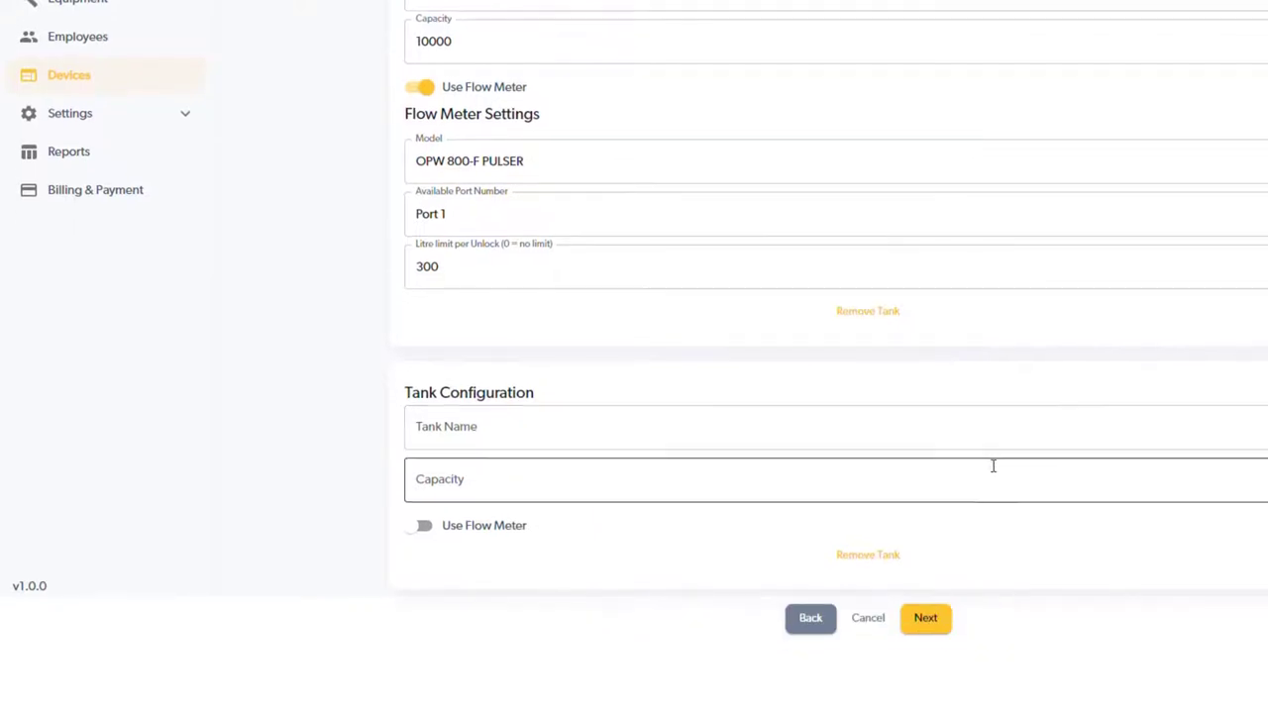
pyautogui.click(692, 417)
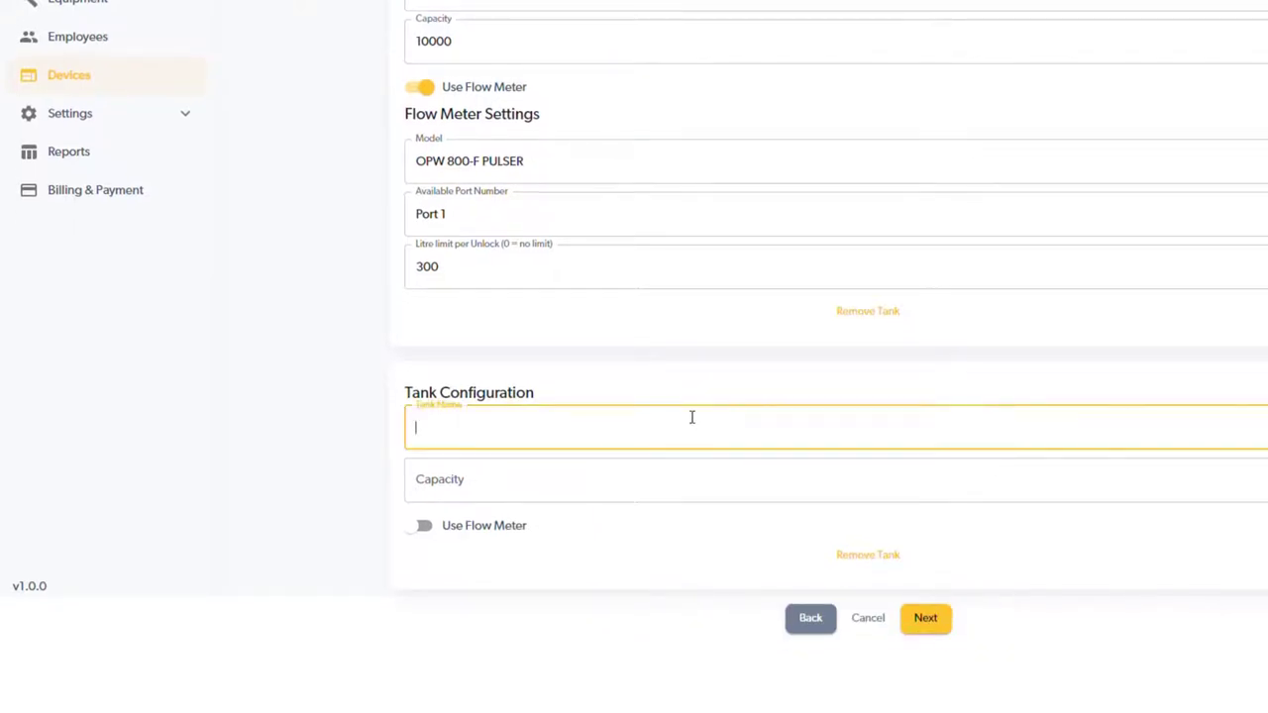
pyautogui.write('Diesel')
pyautogui.click(696, 482)
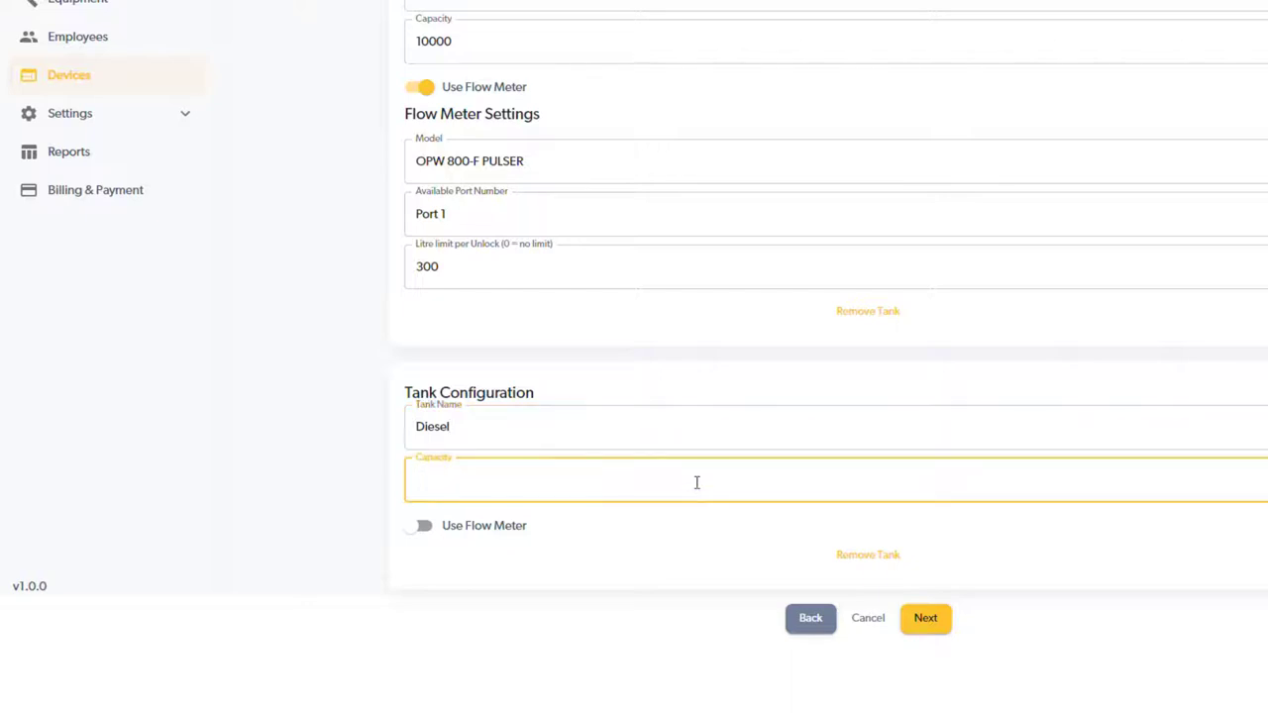
pyautogui.write('15000')
# Turn on the Diesel tank's flow meter and browse the meter model list
pyautogui.click(422, 530)
pyautogui.scroll(-2, 658, 526)
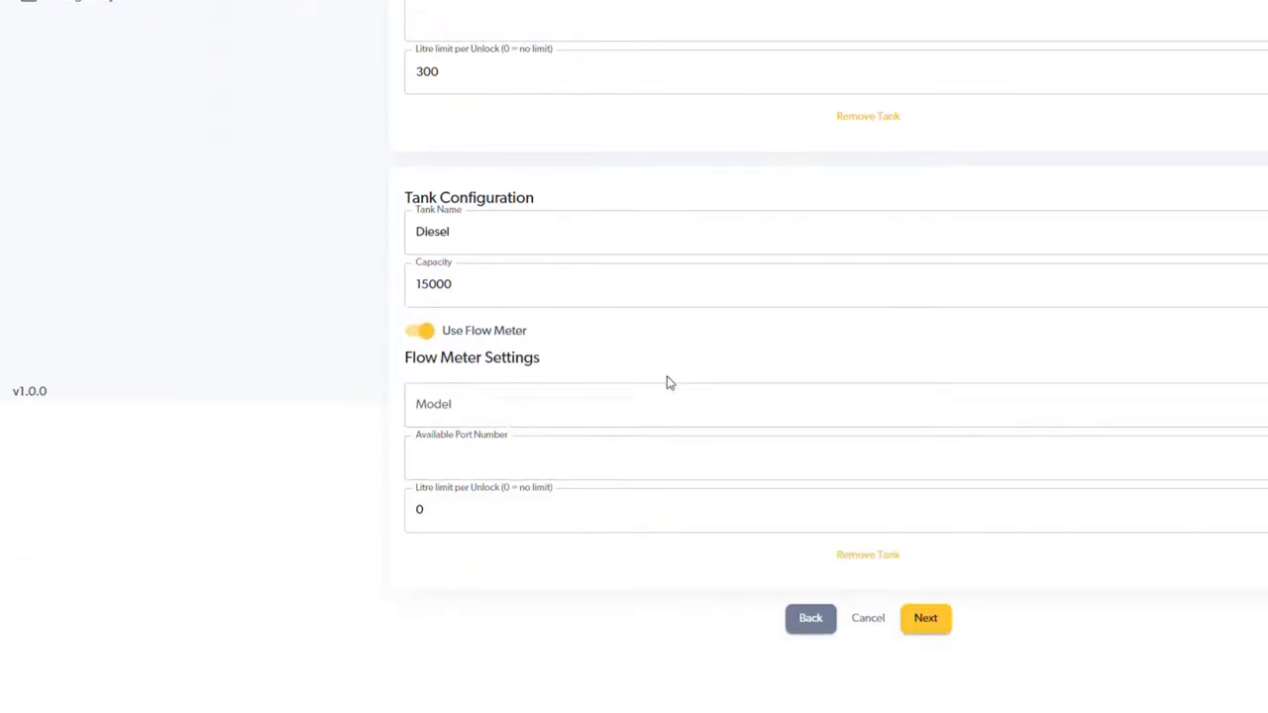
pyautogui.click(716, 410)
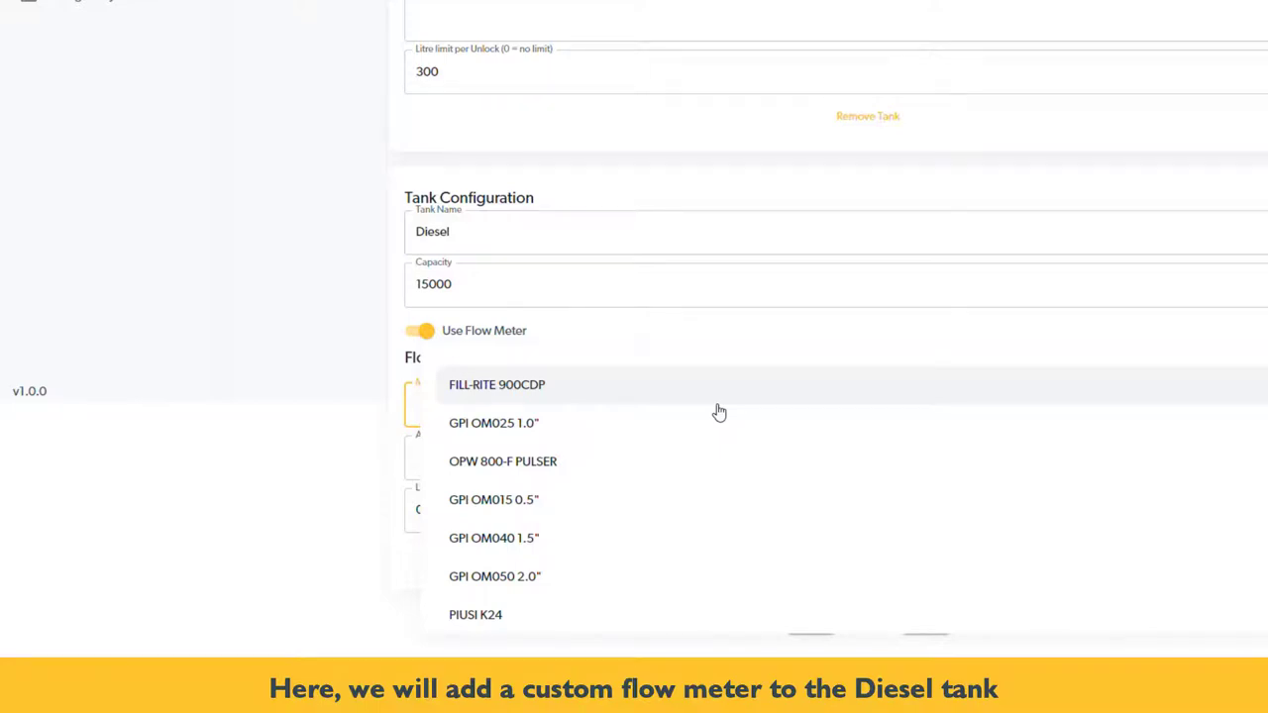
pyautogui.scroll(-3, 711, 447)
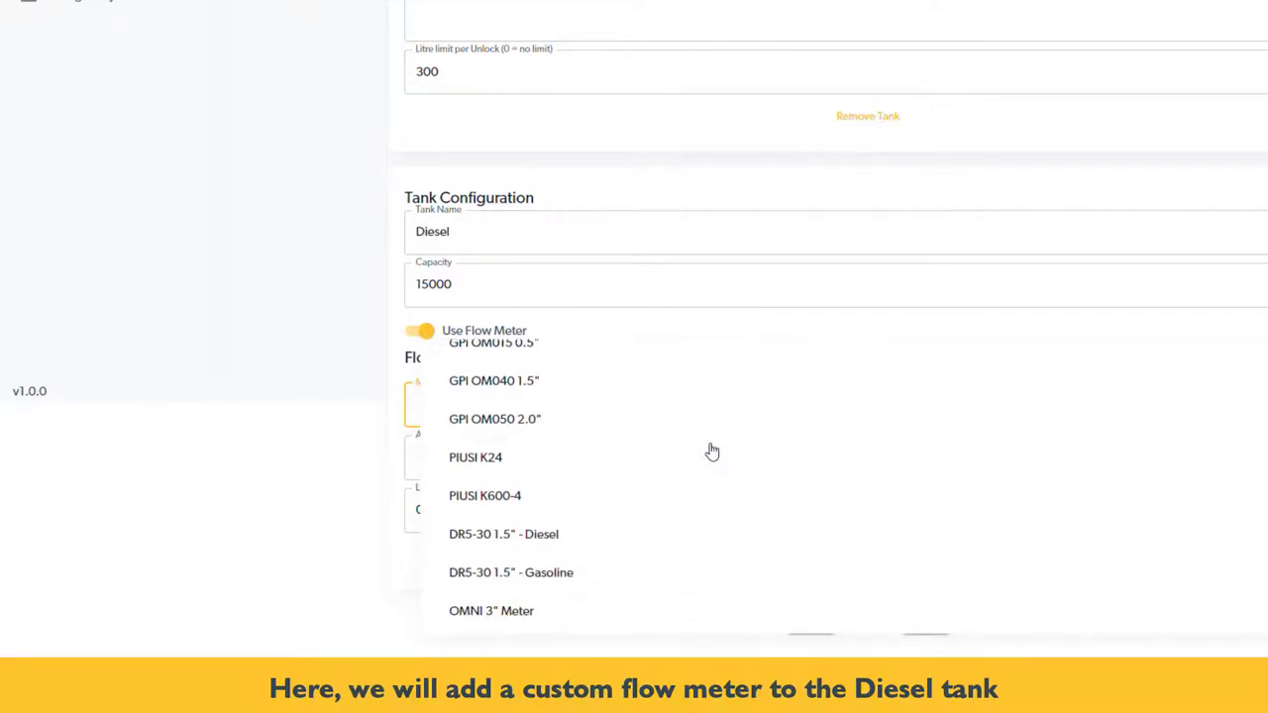
pyautogui.scroll(-10, 710, 451)
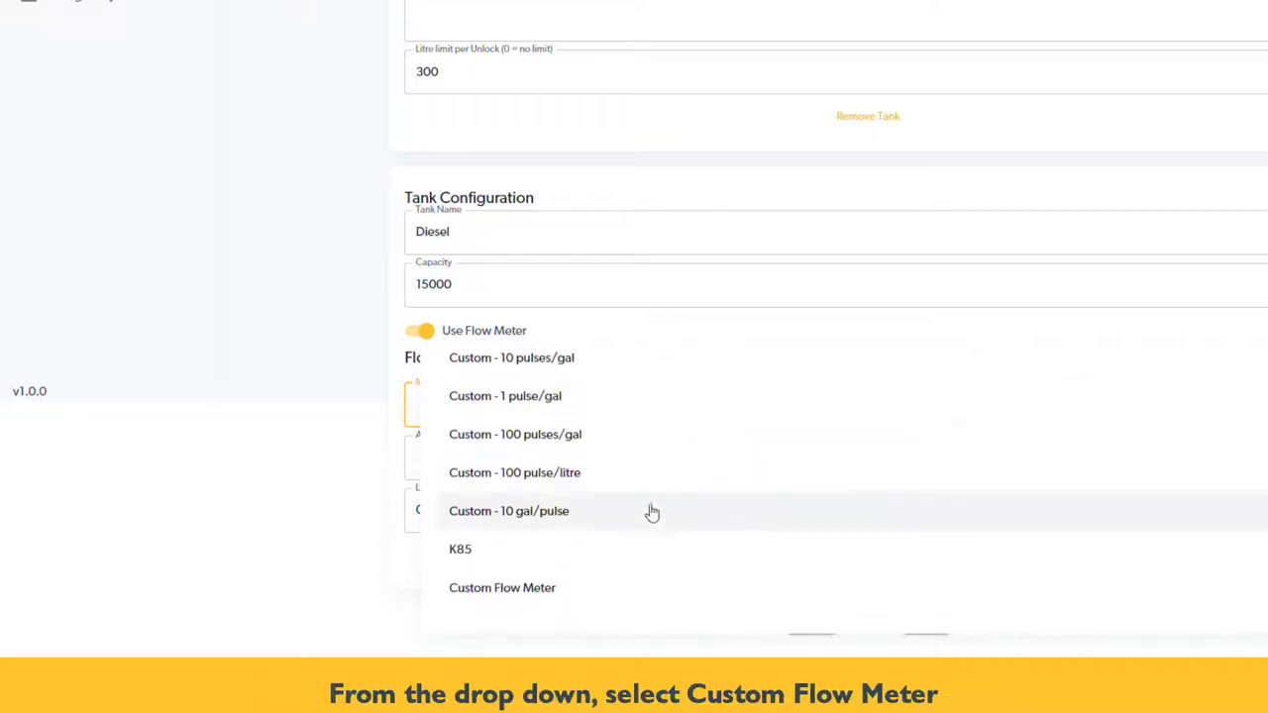
# Use a Custom Flow Meter named K99 with 99 pulses/litre on Port 2
pyautogui.click(570, 595)
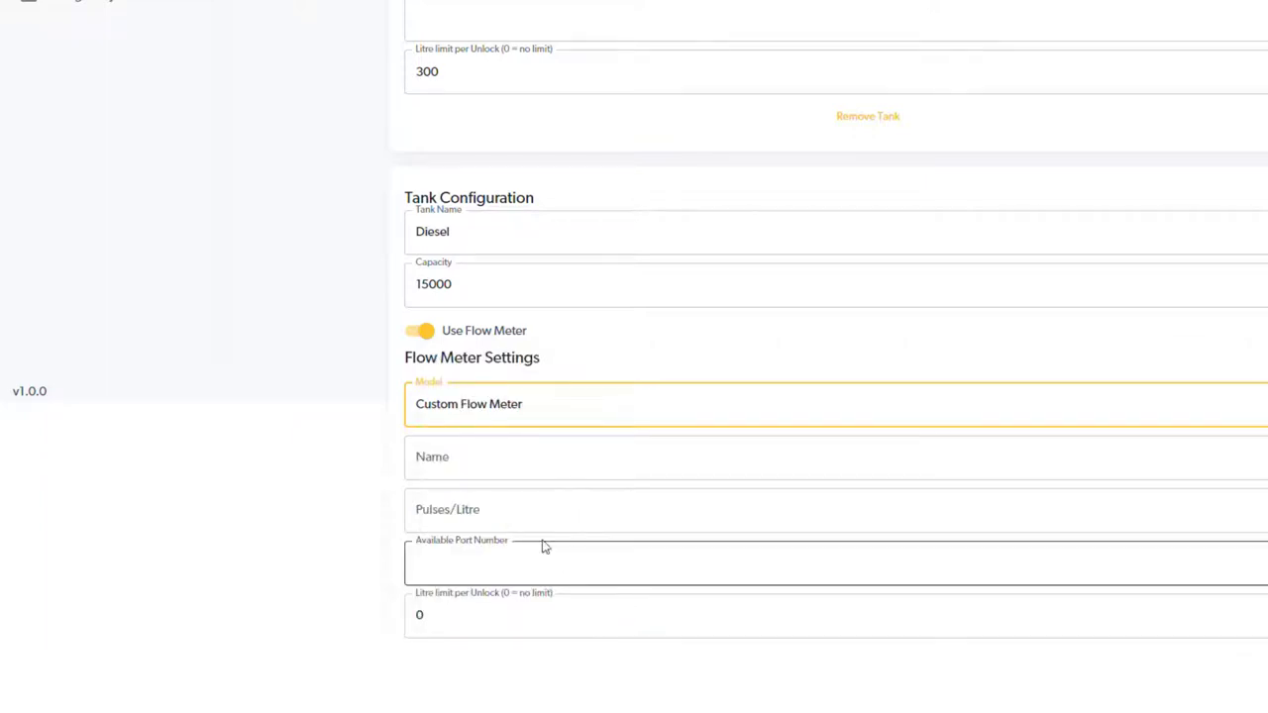
pyautogui.click(508, 457)
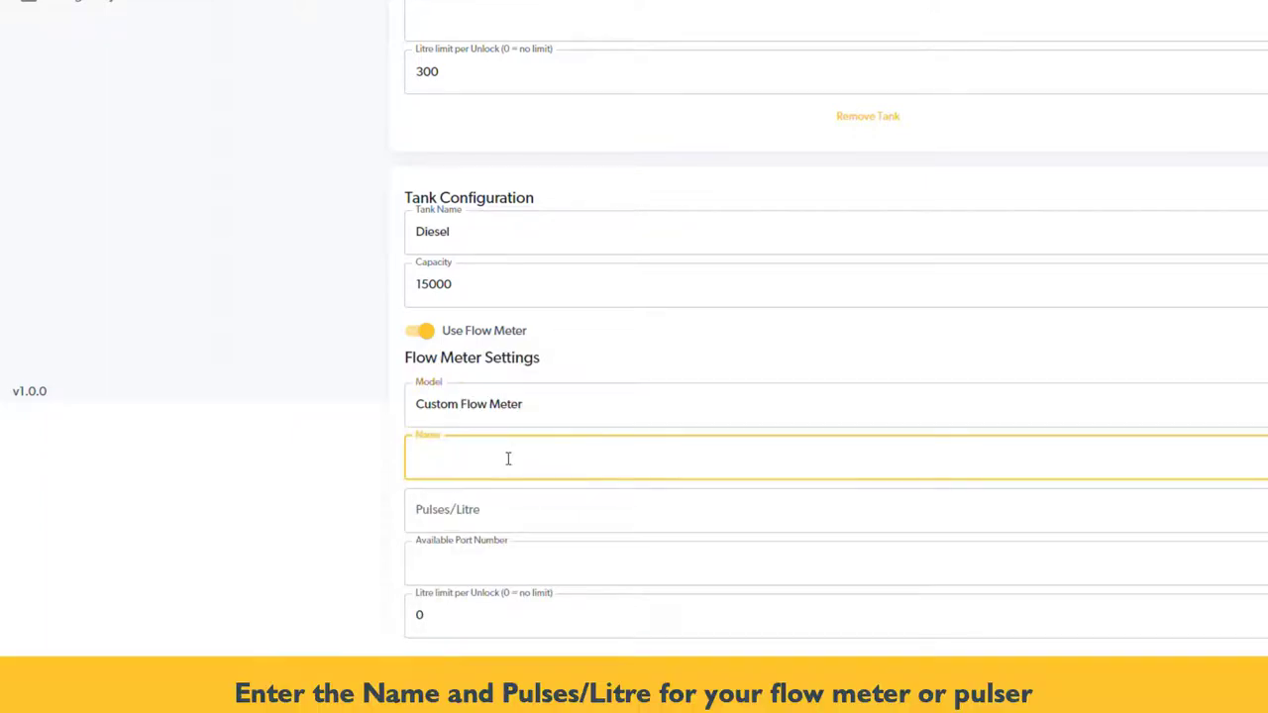
pyautogui.write('K99')
pyautogui.click(536, 530)
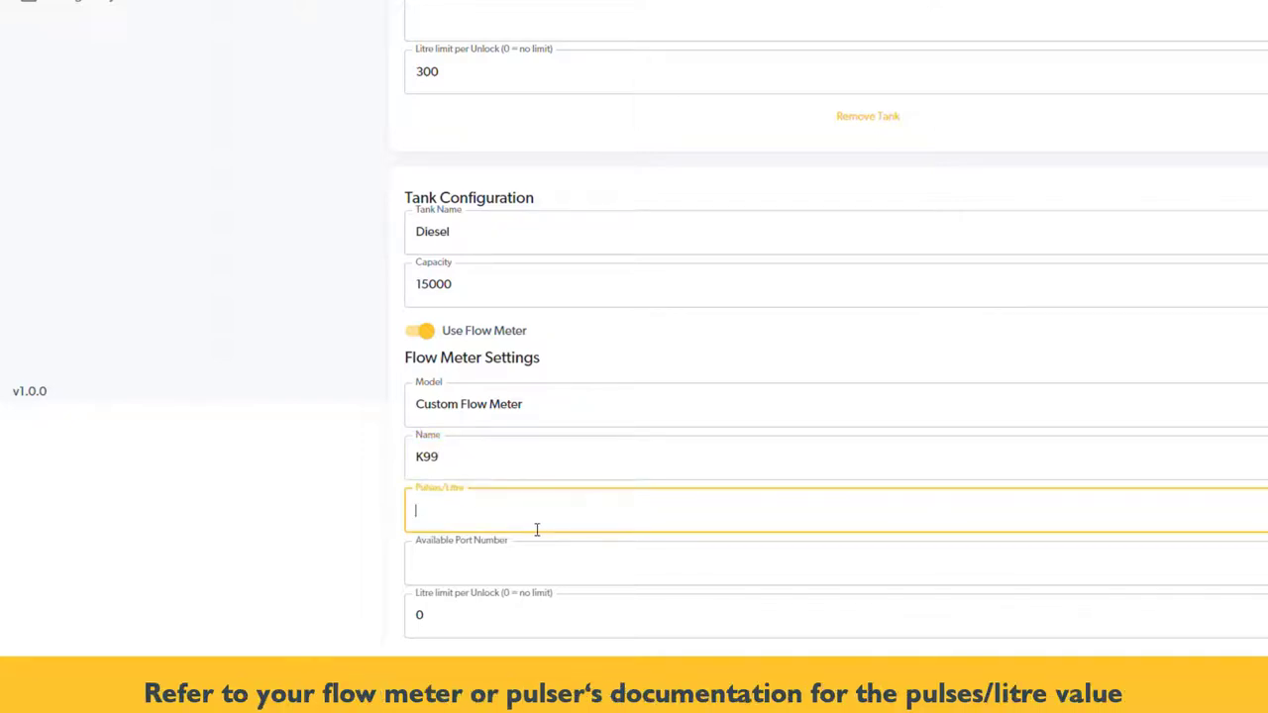
pyautogui.write('99')
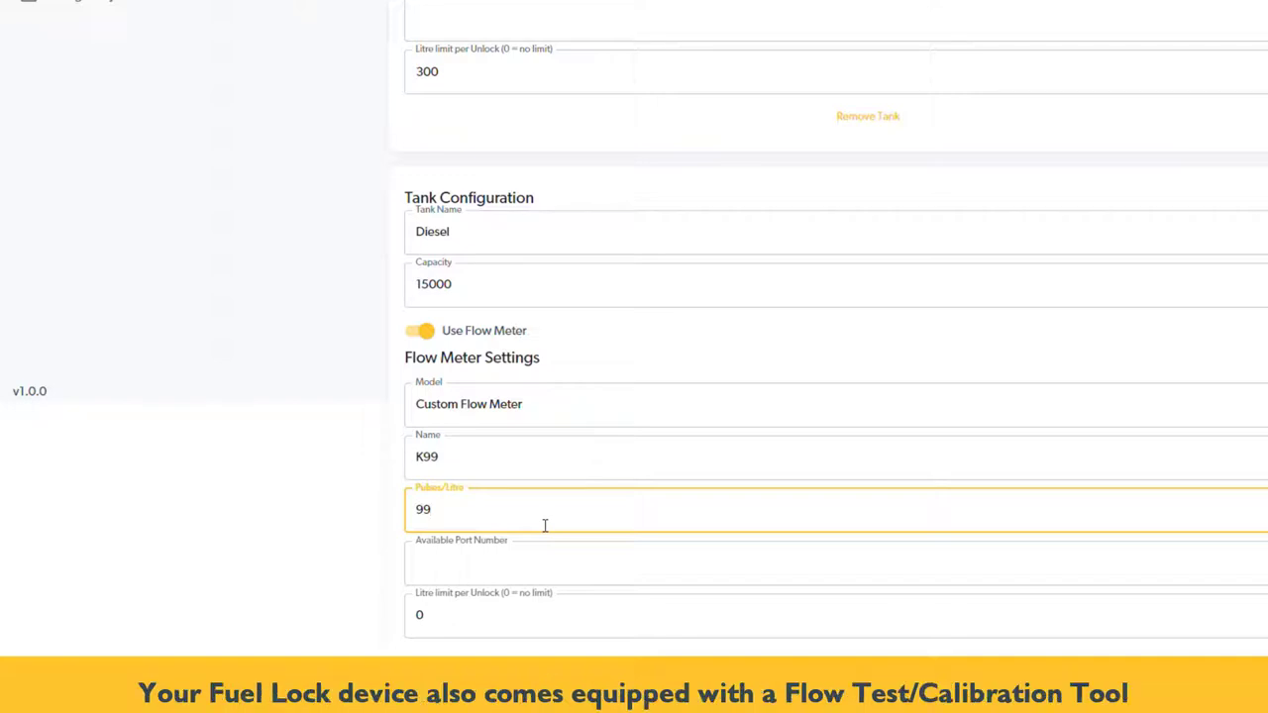
pyautogui.scroll(-1, 545, 525)
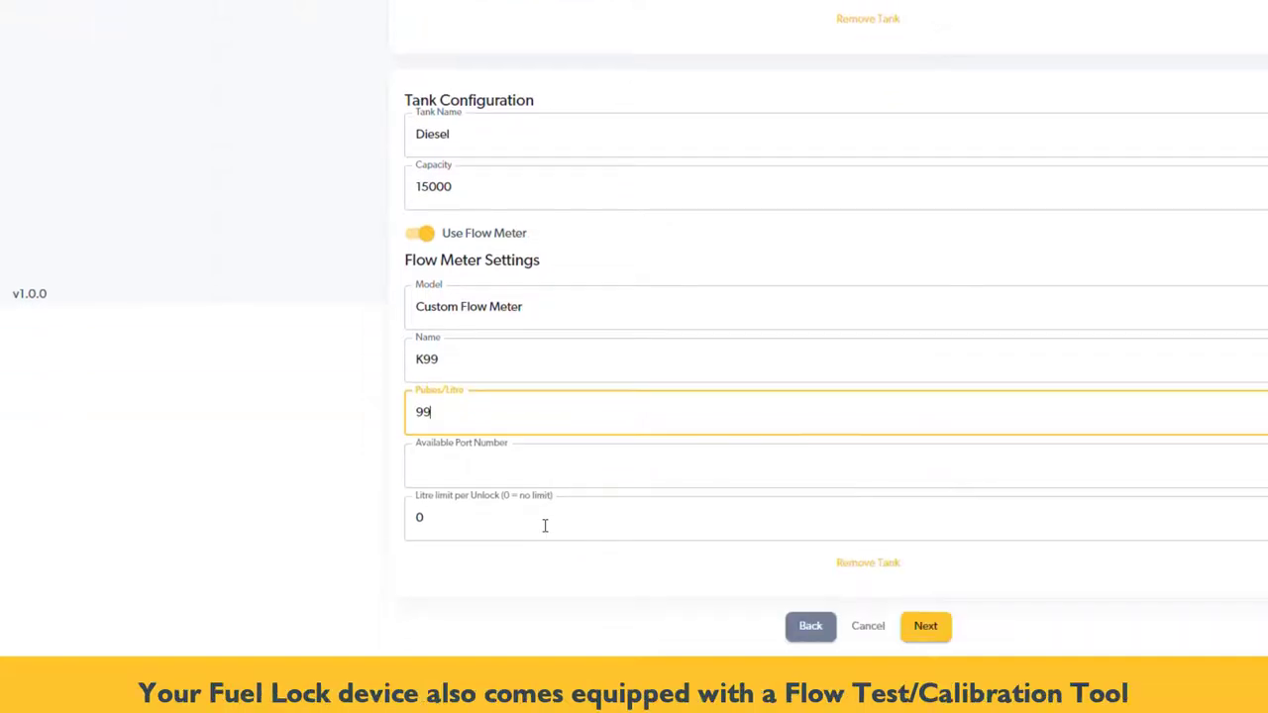
pyautogui.click(523, 464)
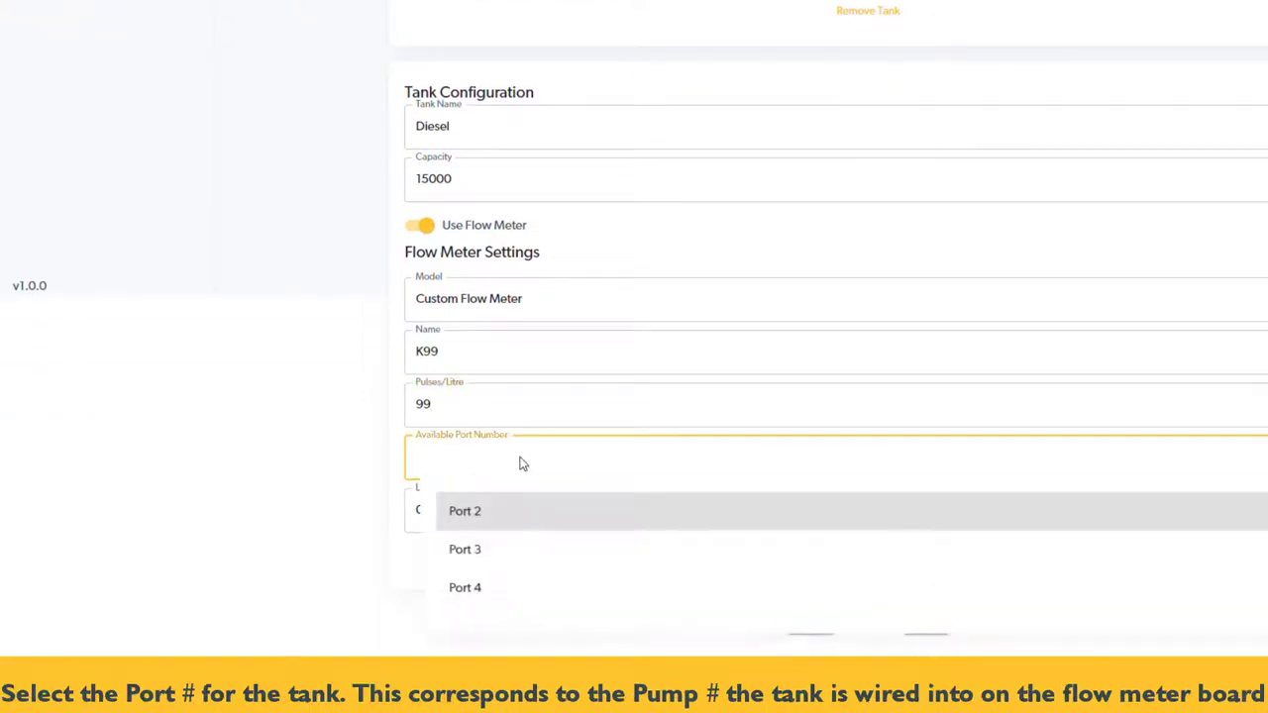
pyautogui.click(516, 522)
pyautogui.click(516, 522)
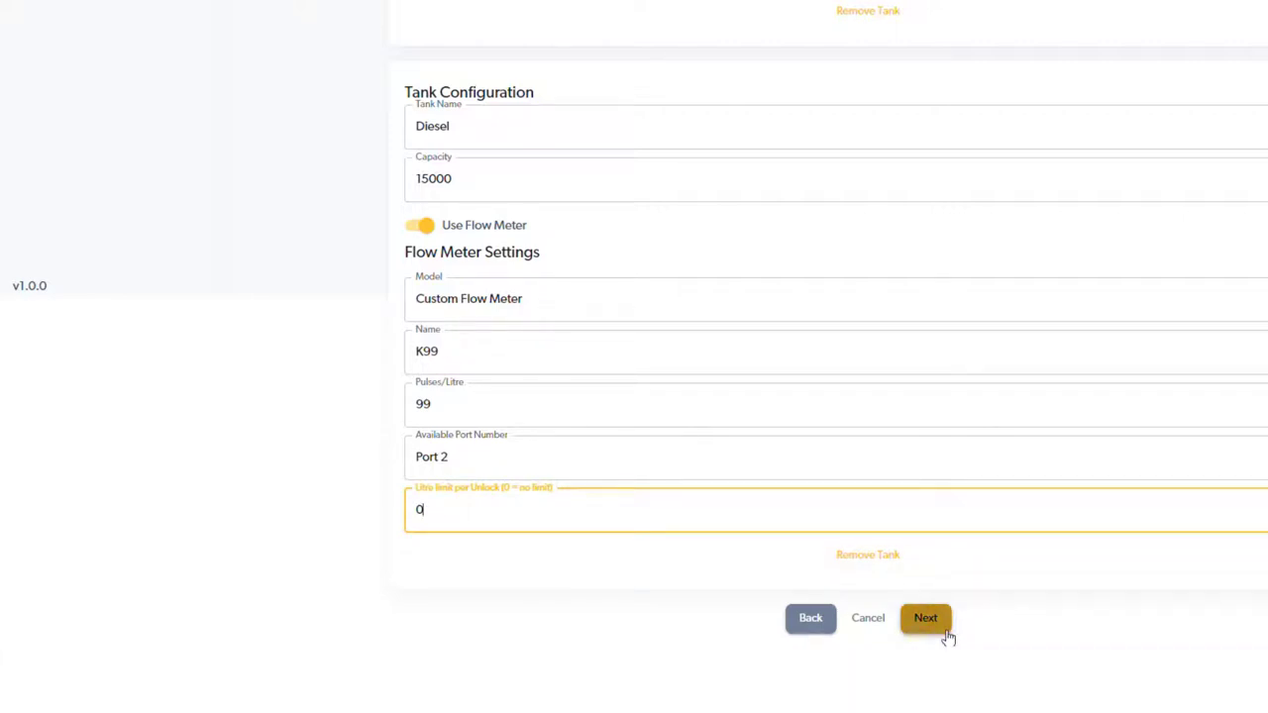
# Rename power supply 1 to 'Gasoline', enable power supply 2 as 'Diesel', and continue
pyautogui.click(943, 632)
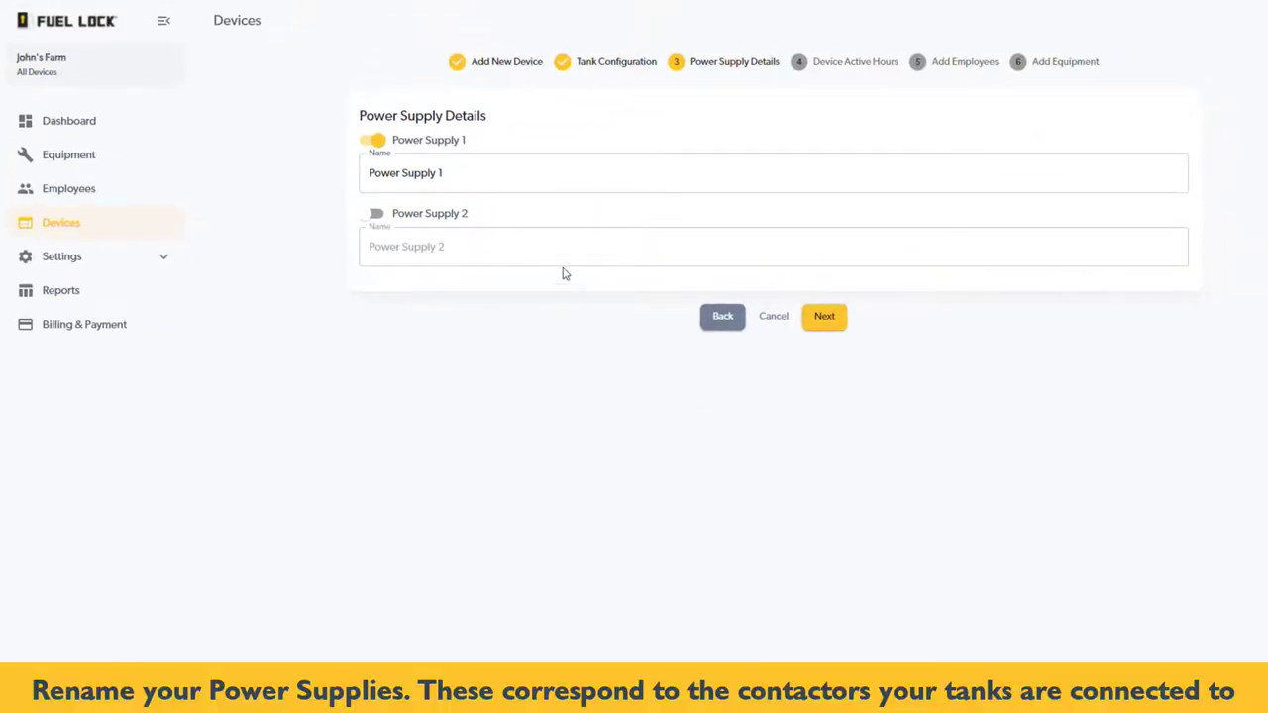
pyautogui.click(487, 175)
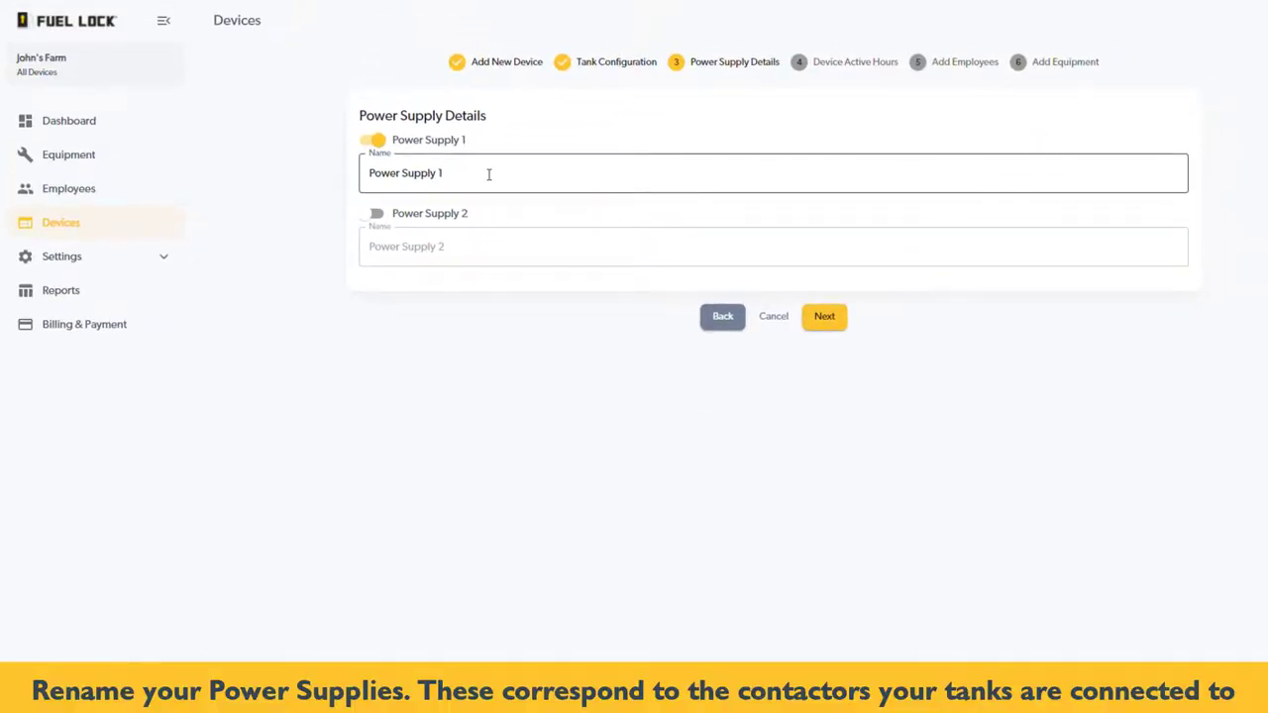
pyautogui.moveTo(488, 174); pyautogui.dragTo(337, 167)
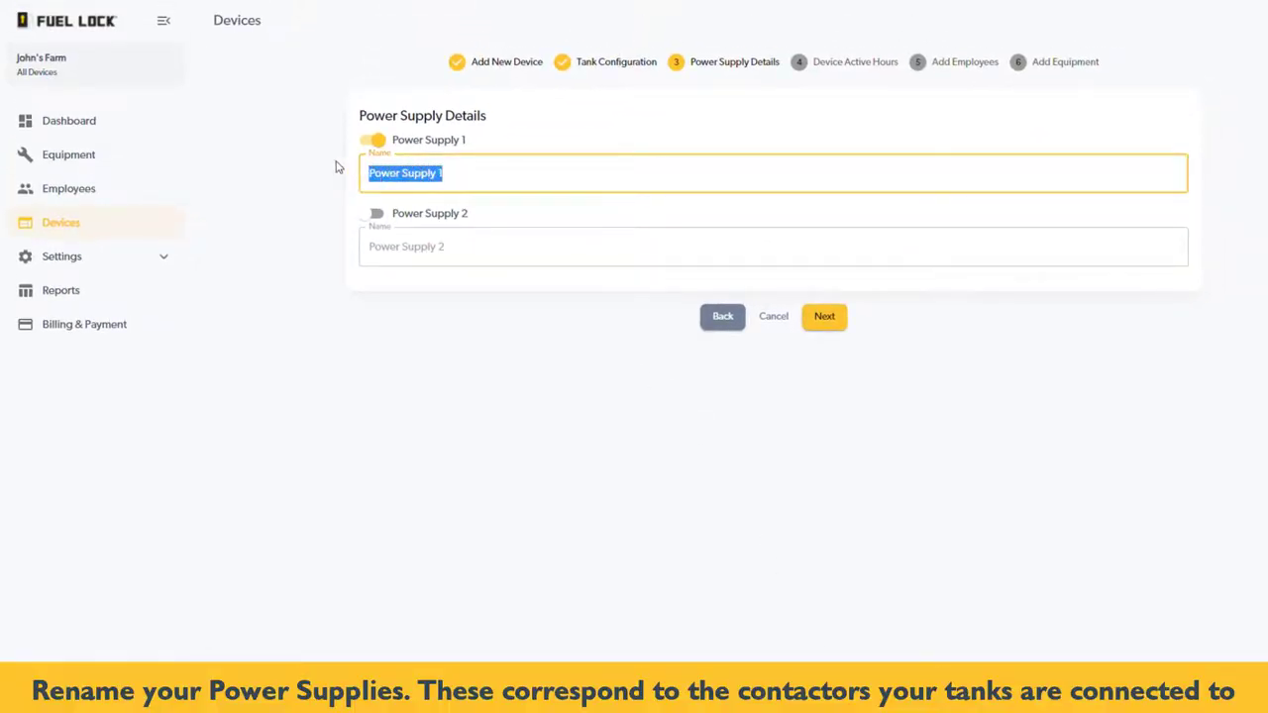
pyautogui.write('Gasoline')
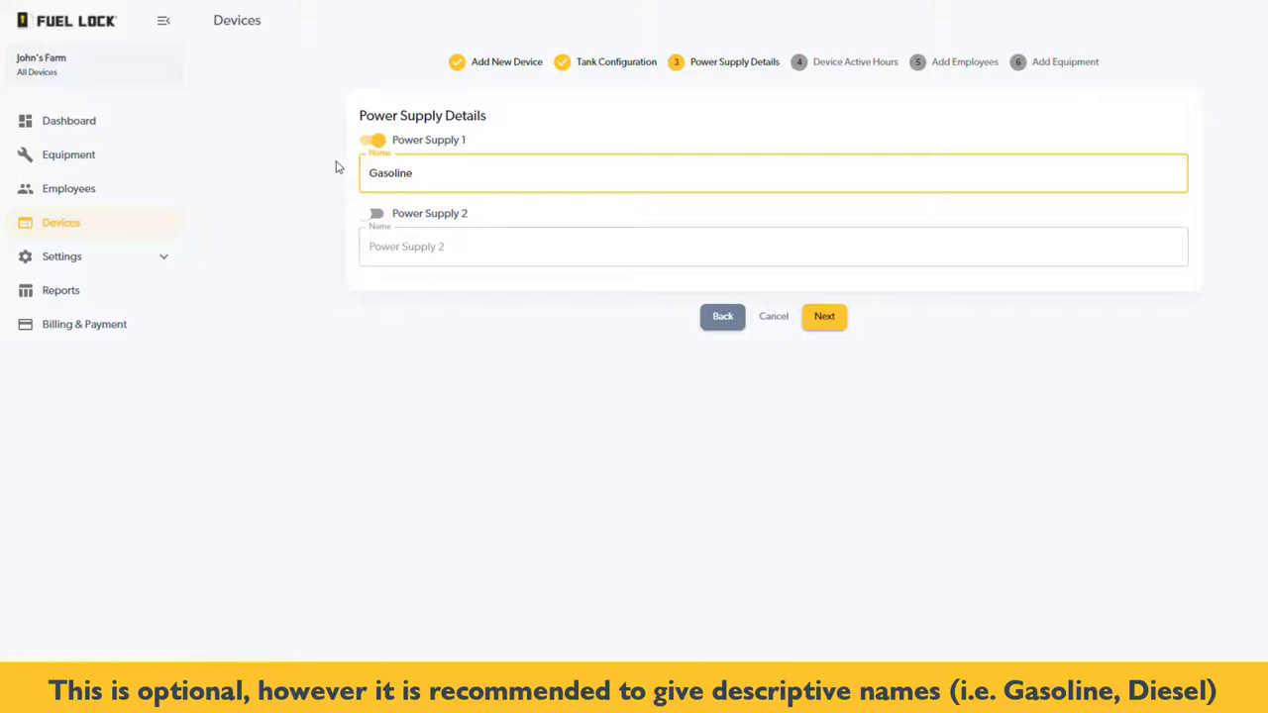
pyautogui.click(382, 218)
pyautogui.click(425, 256)
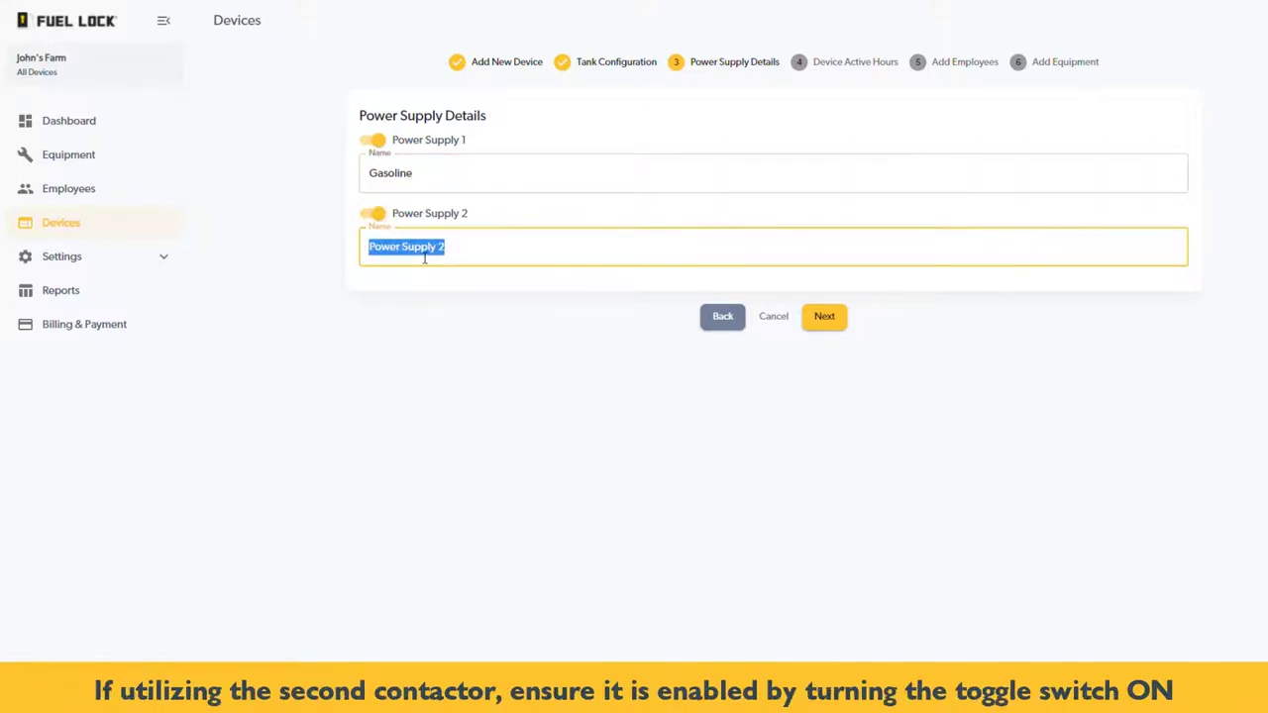
pyautogui.write('Diesel')
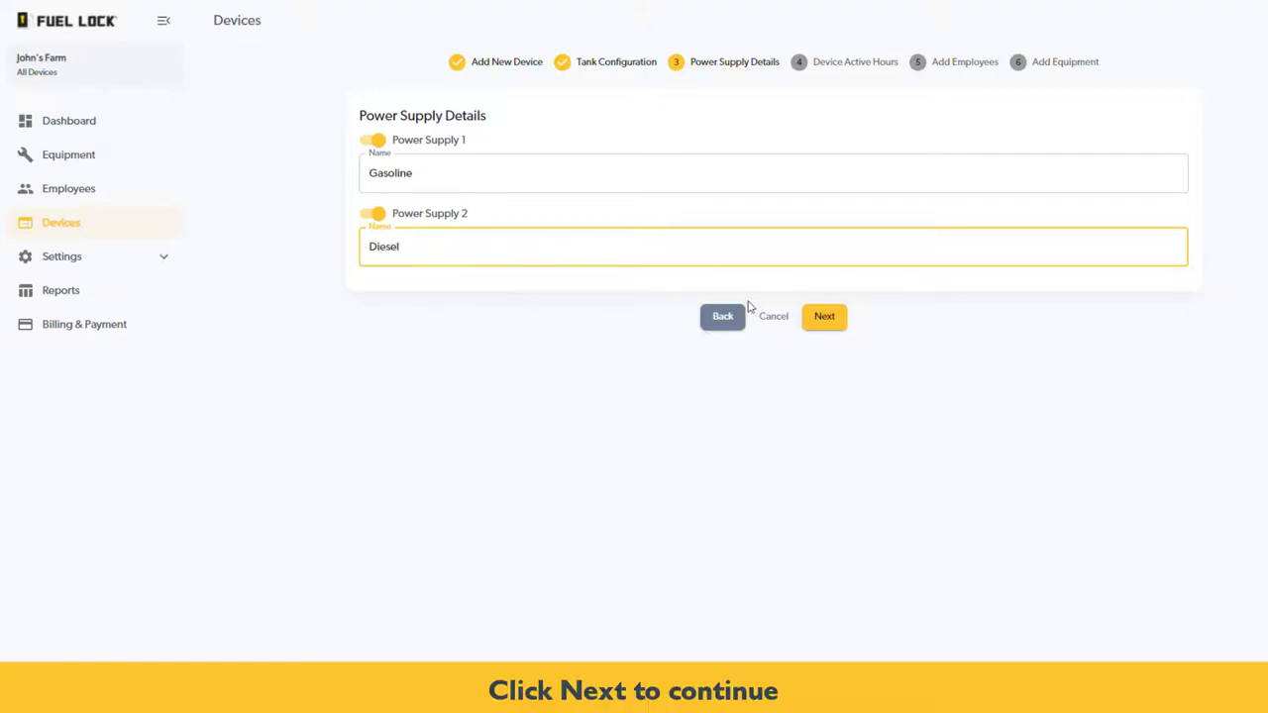
pyautogui.click(824, 317)
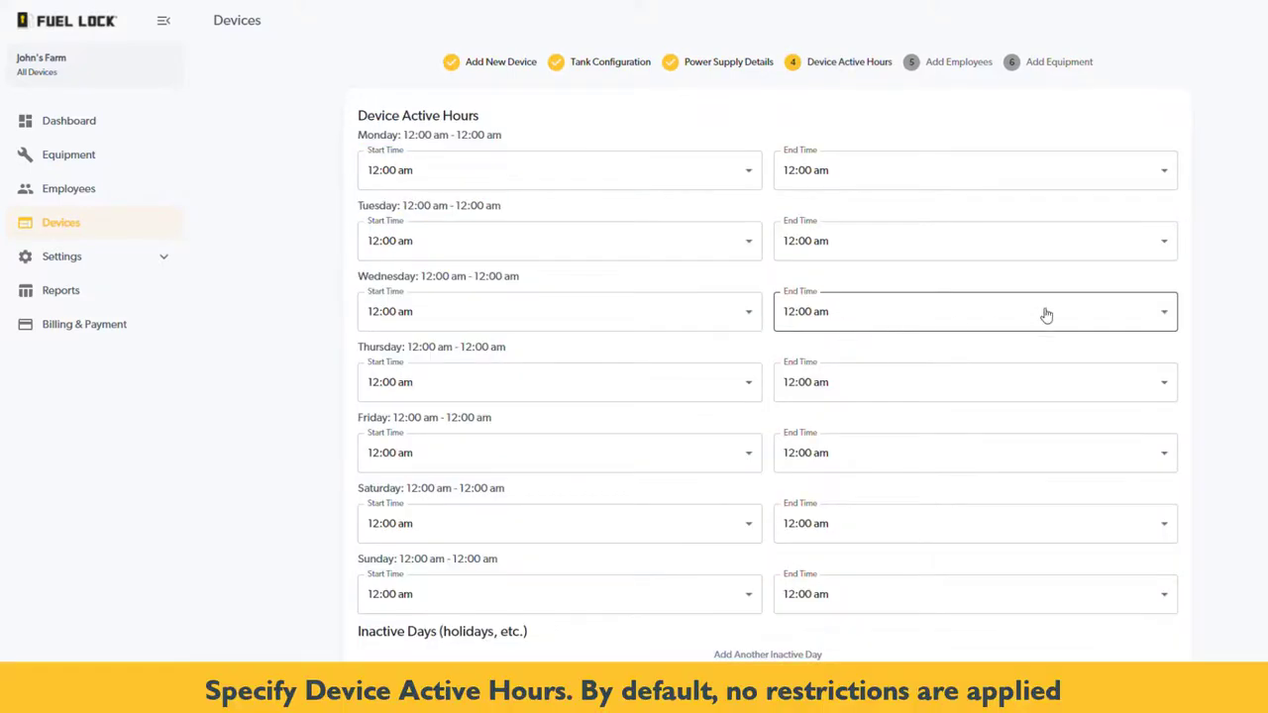
# Add 07/01/2022 as an inactive day, then continue to the employees step
pyautogui.scroll(-1, 1050, 312)
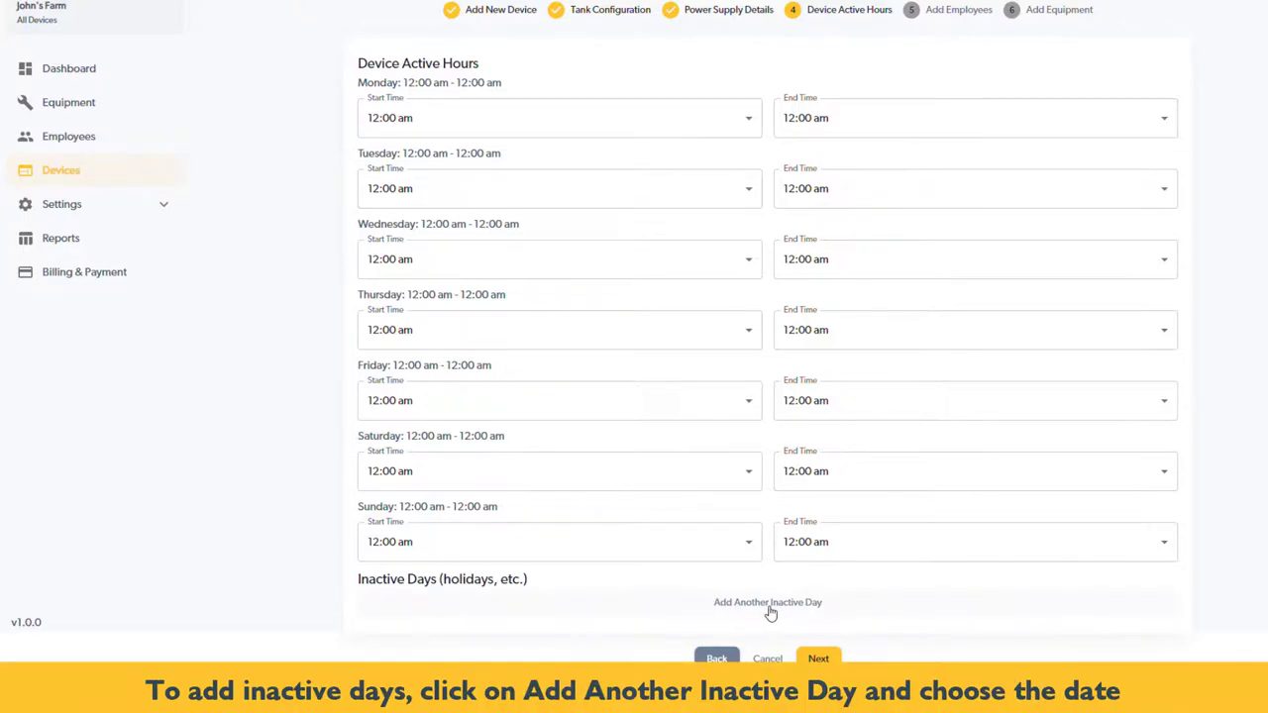
pyautogui.click(771, 602)
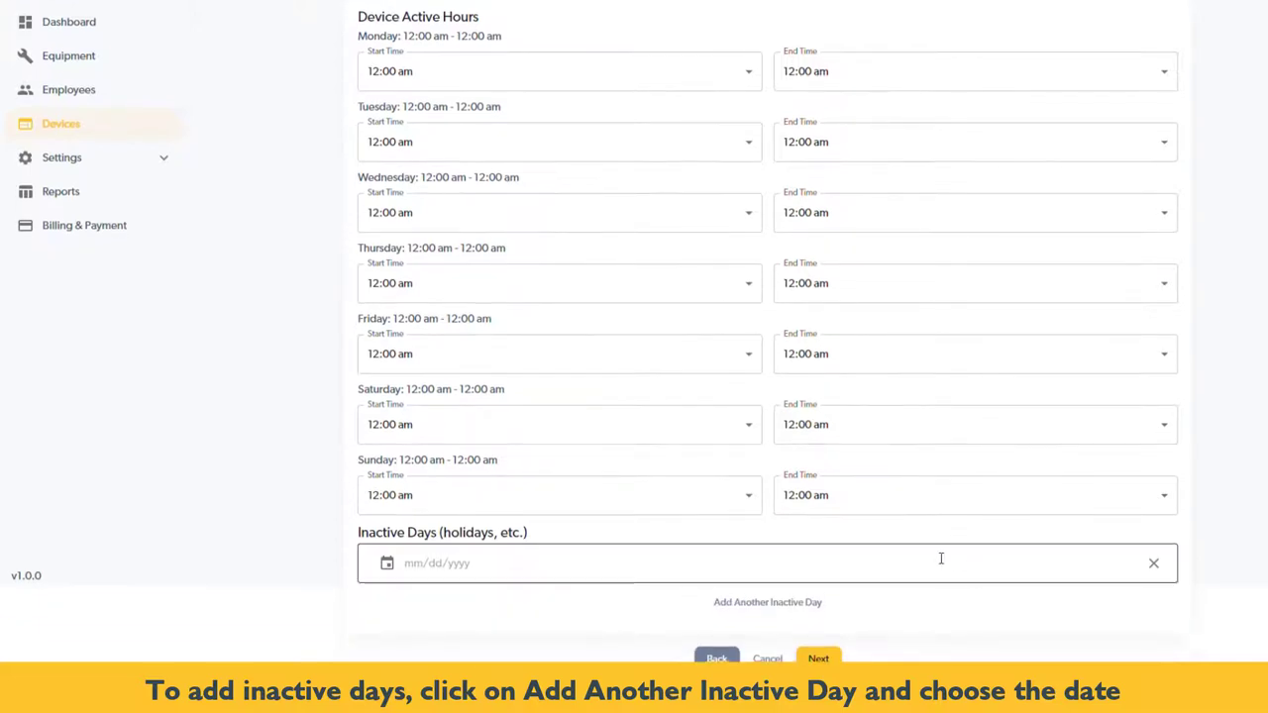
pyautogui.click(387, 564)
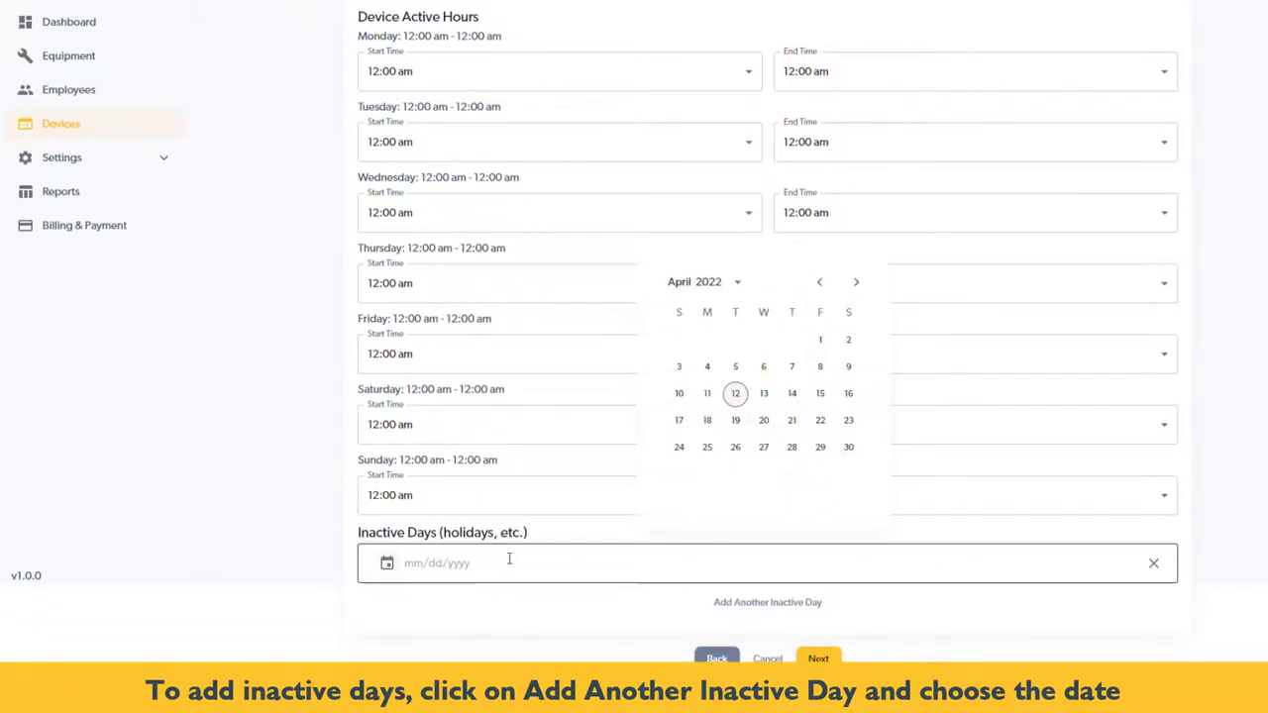
pyautogui.click(858, 284)
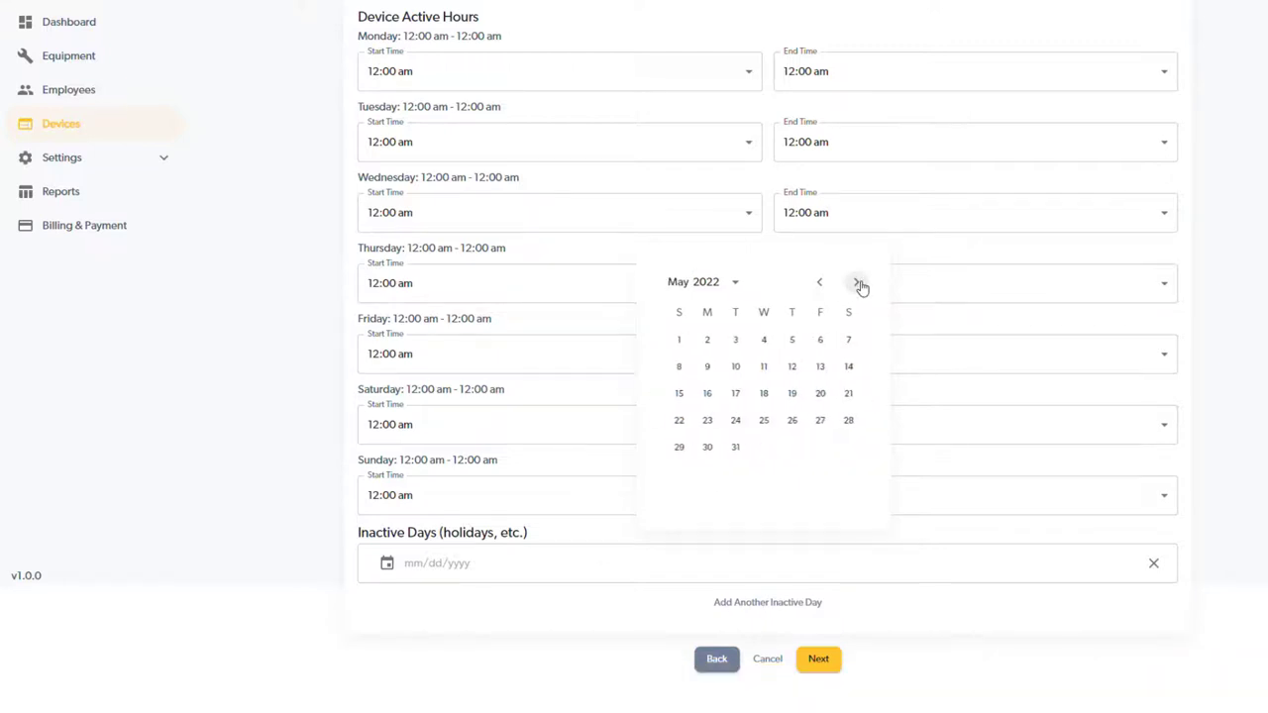
pyautogui.click(858, 283)
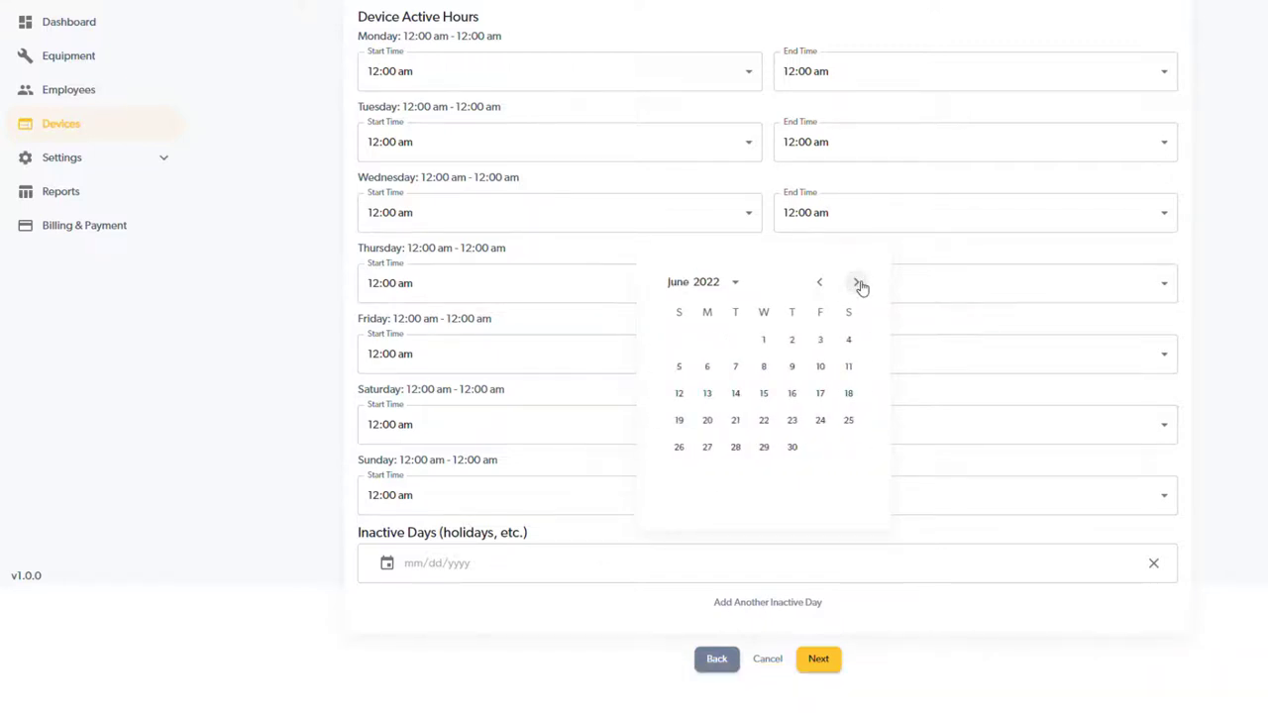
pyautogui.click(858, 284)
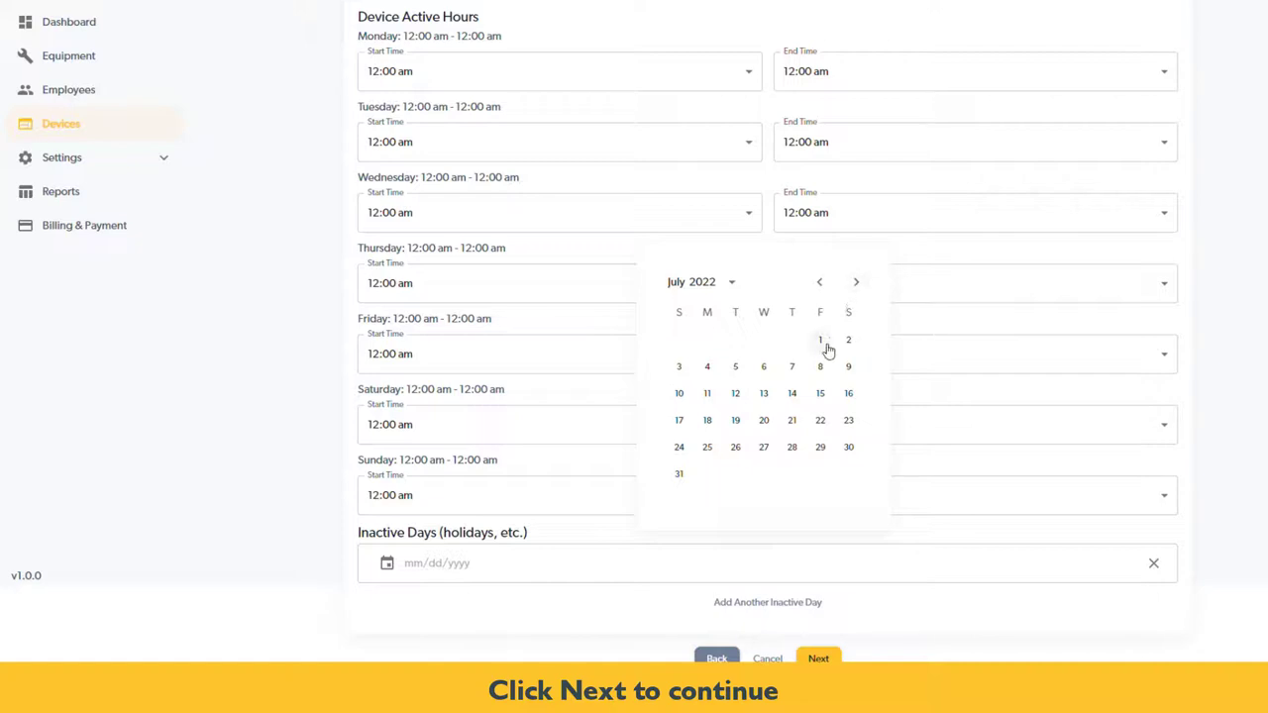
pyautogui.click(820, 340)
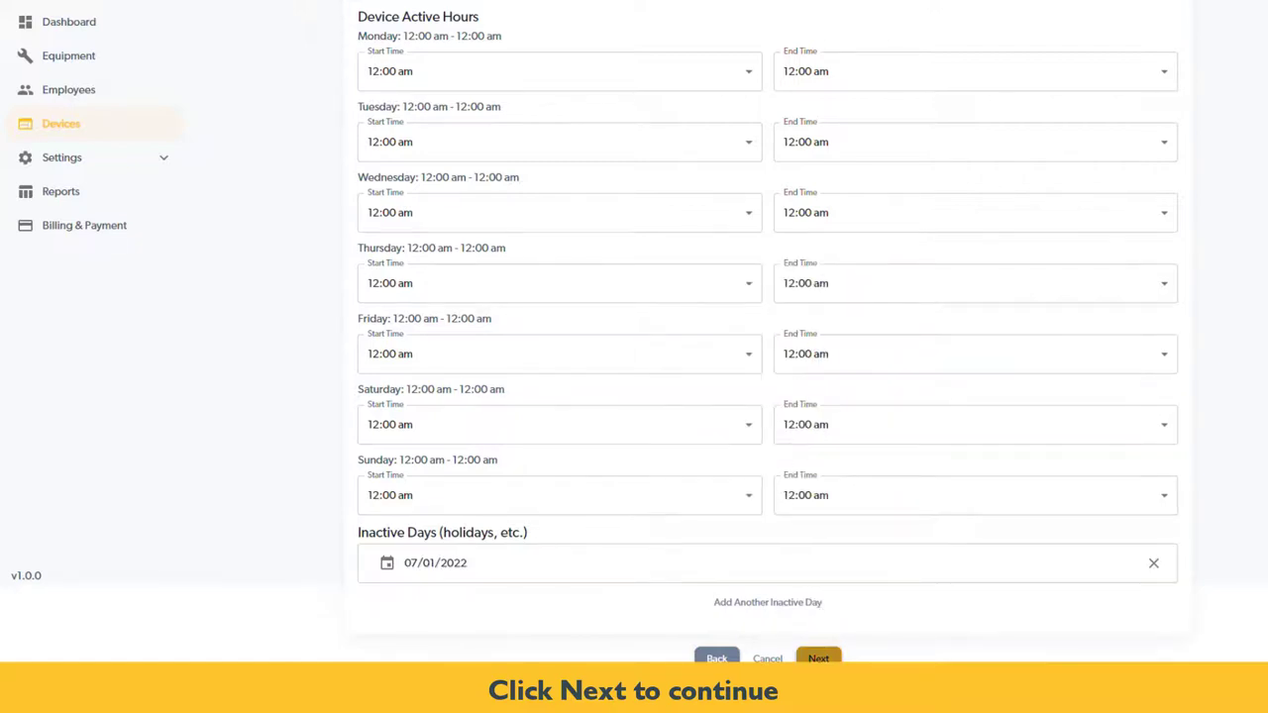
pyautogui.click(818, 660)
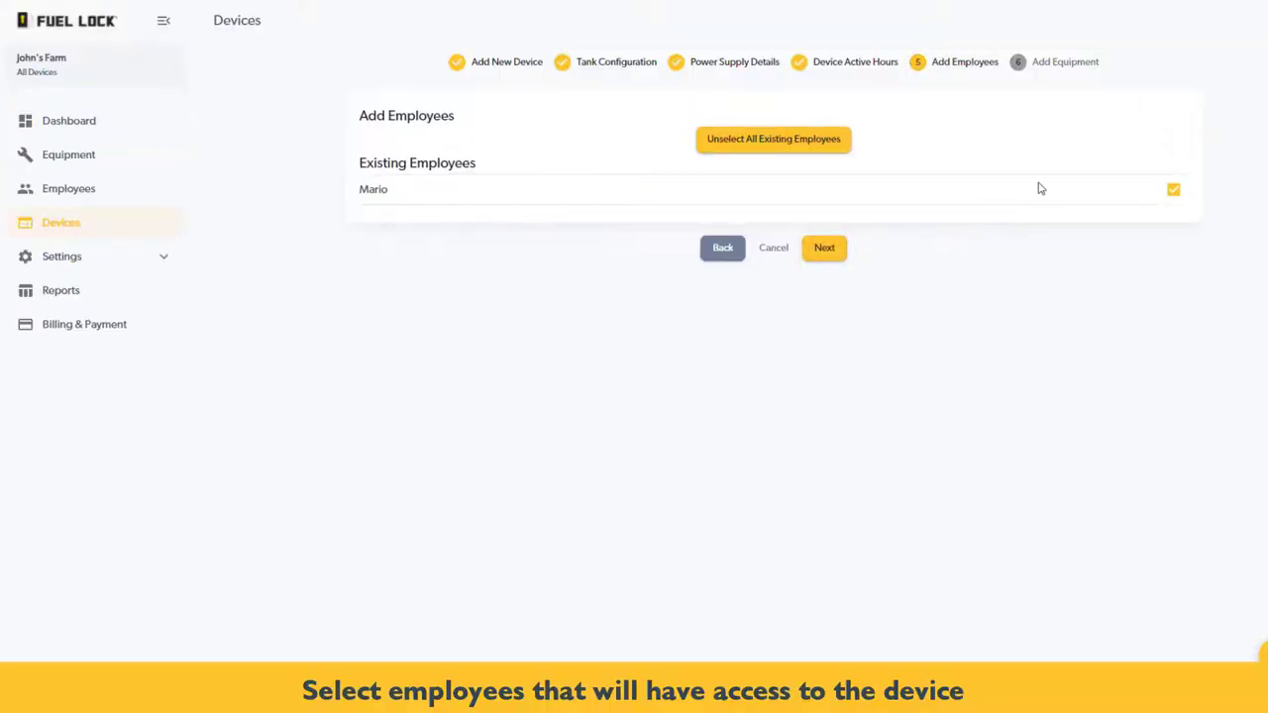
# Toggle all existing employees and the listed employee's access off and back on
pyautogui.click(831, 150)
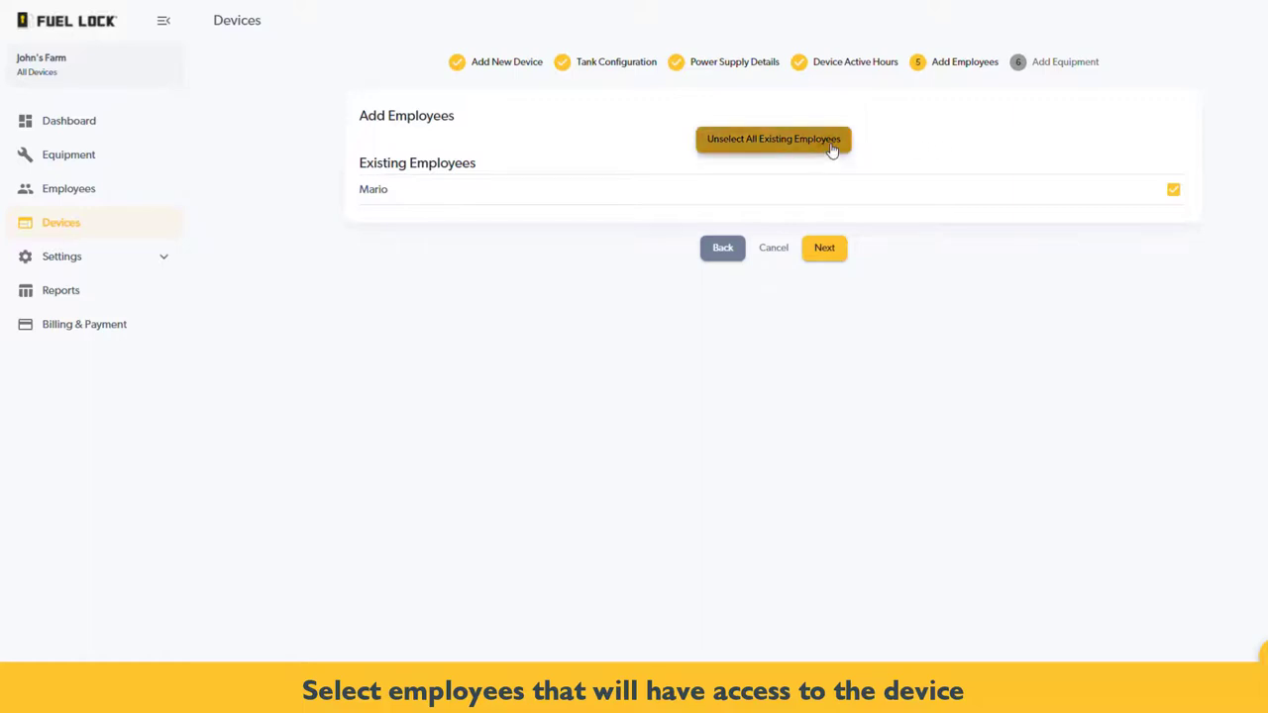
pyautogui.click(831, 147)
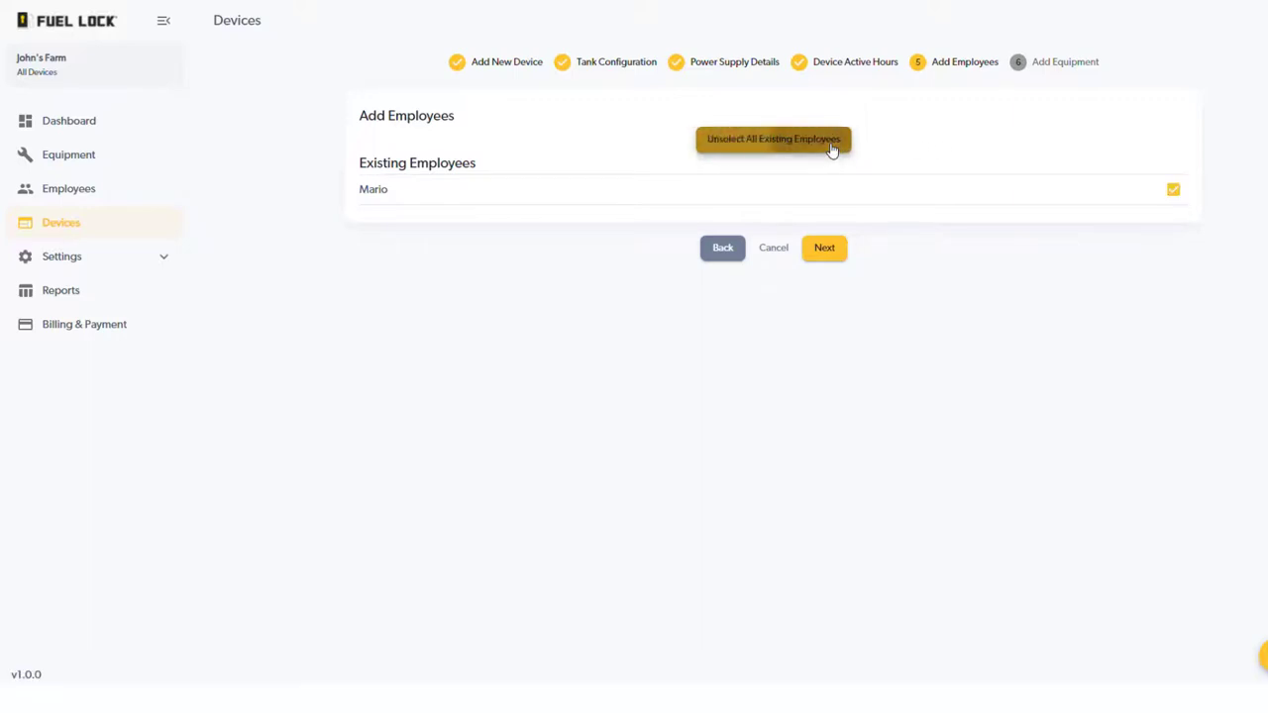
pyautogui.click(1173, 192)
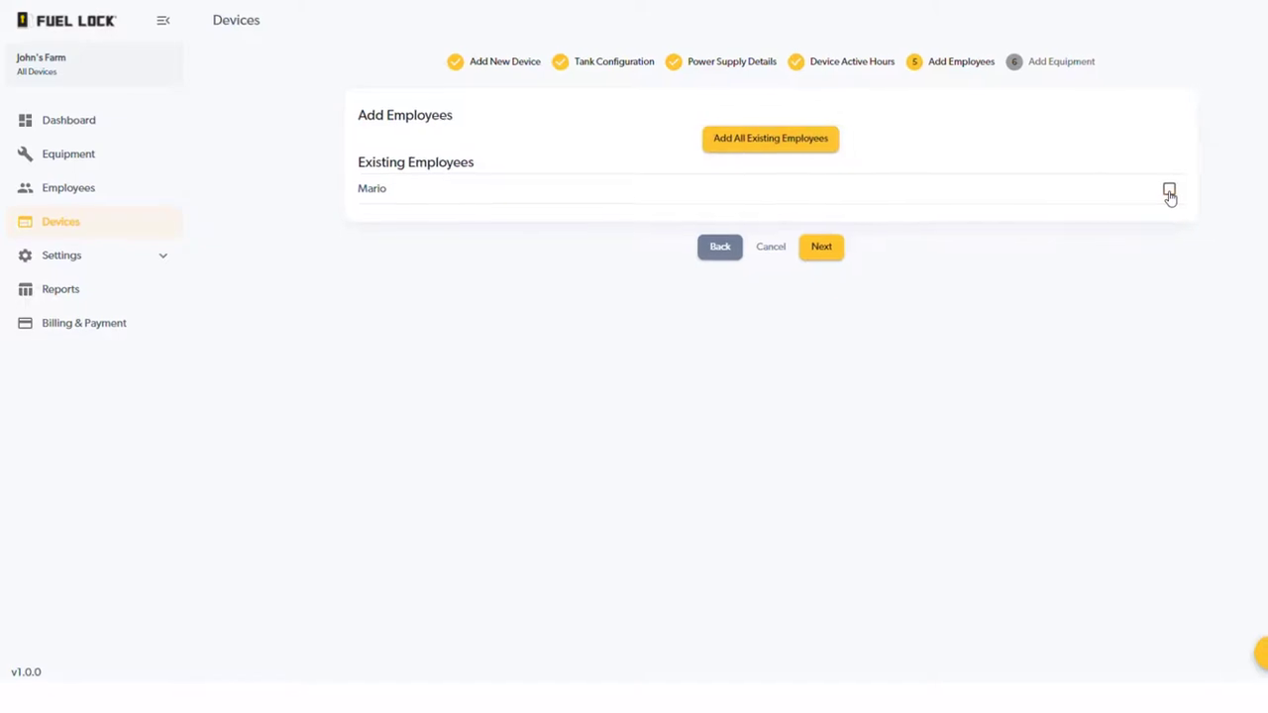
pyautogui.click(1173, 192)
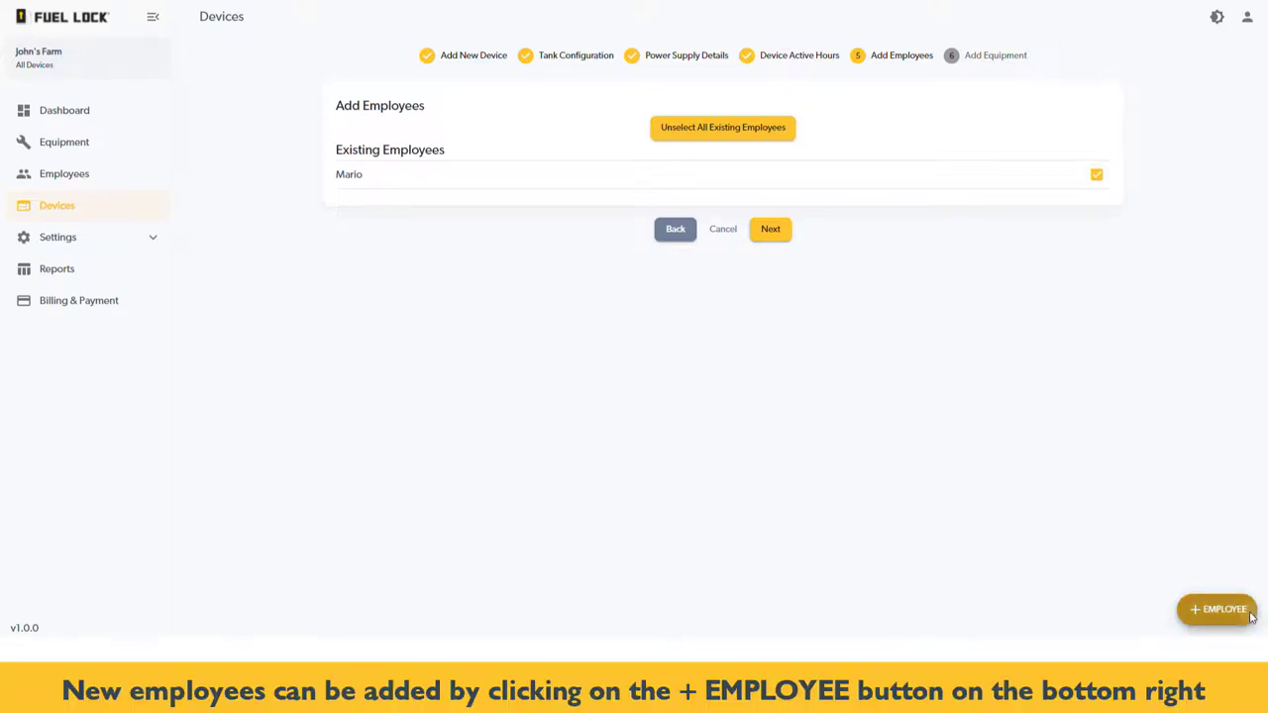
# Add a new employee by name, grant all existing employees access, and continue
pyautogui.click(1253, 614)
pyautogui.click(679, 305)
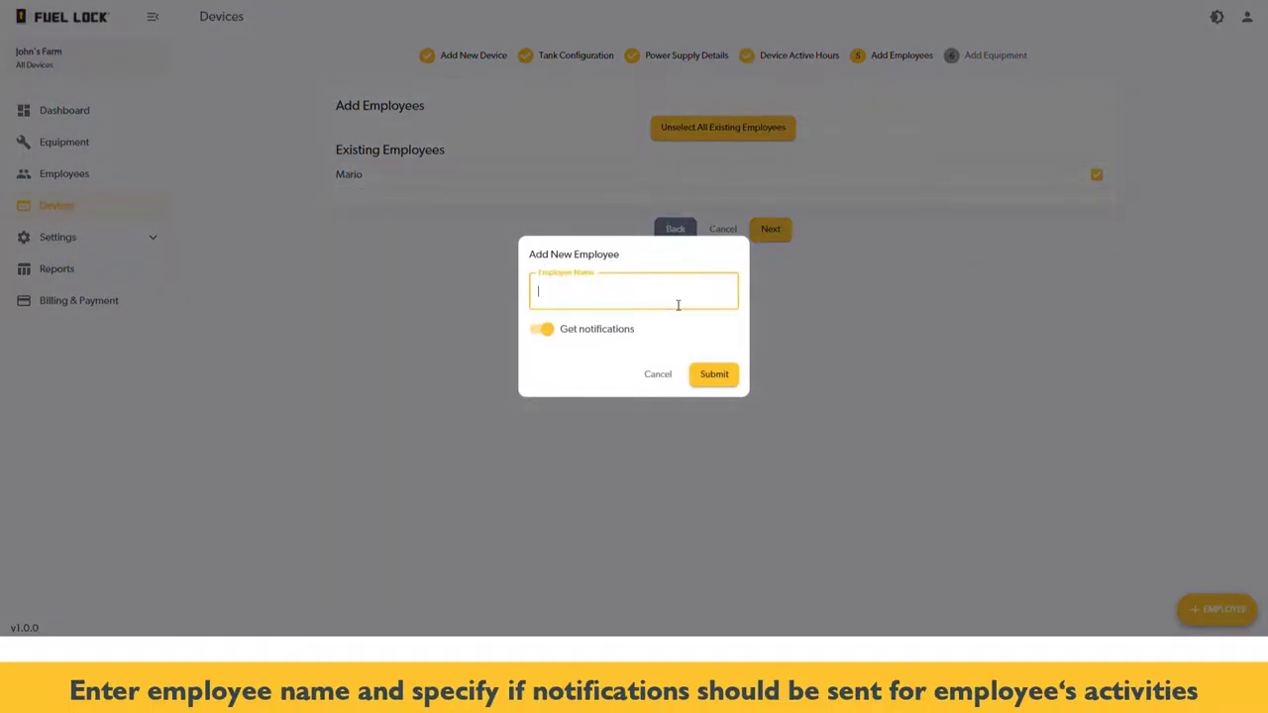
pyautogui.write('Andy')
pyautogui.click(735, 378)
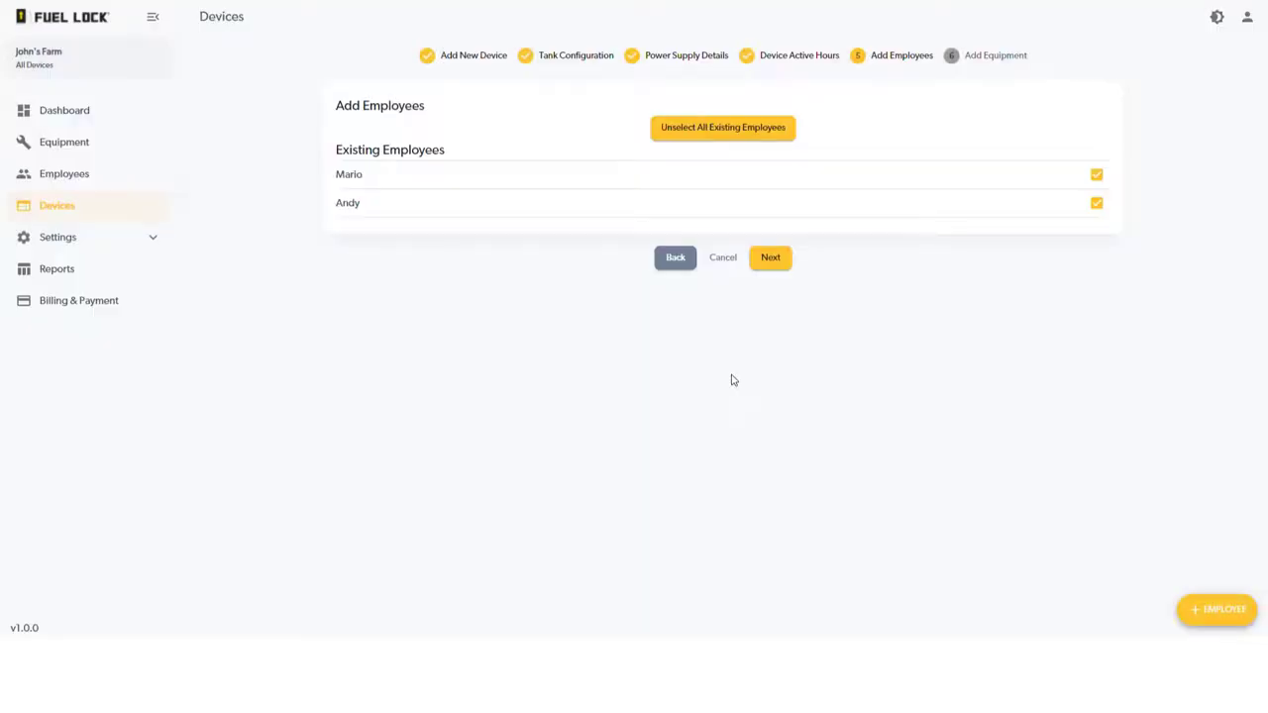
pyautogui.click(770, 131)
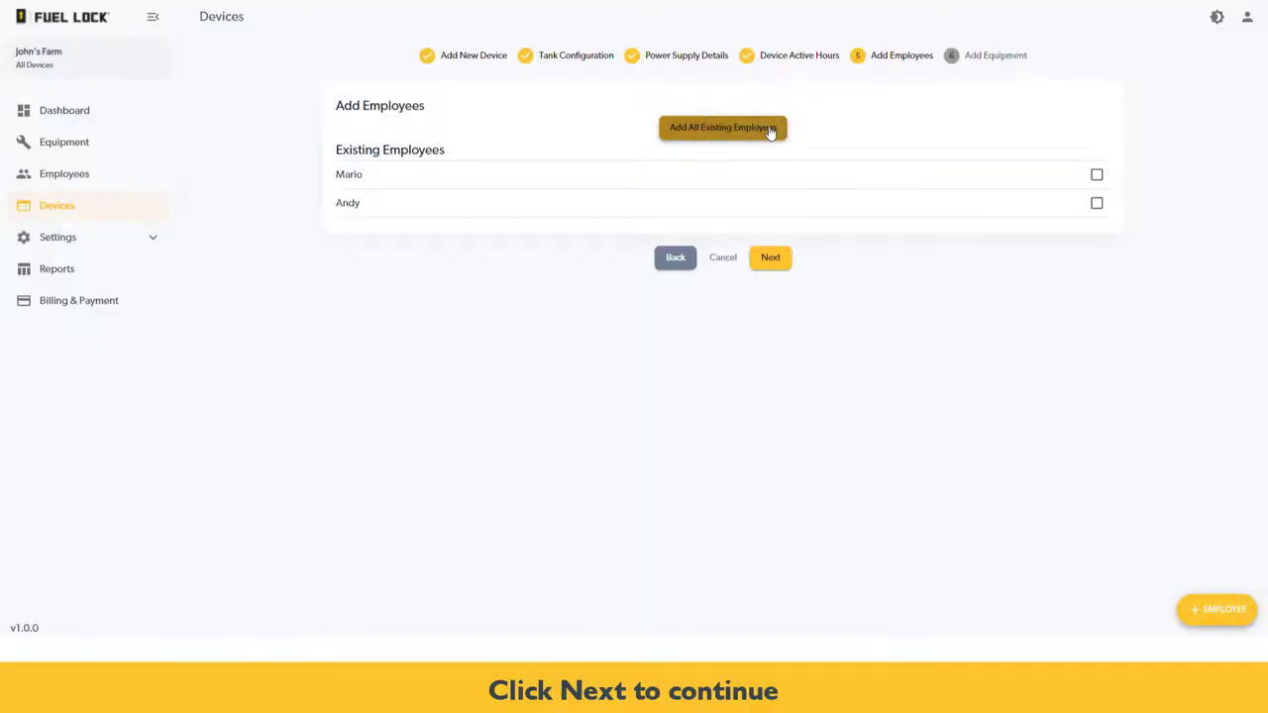
pyautogui.click(770, 131)
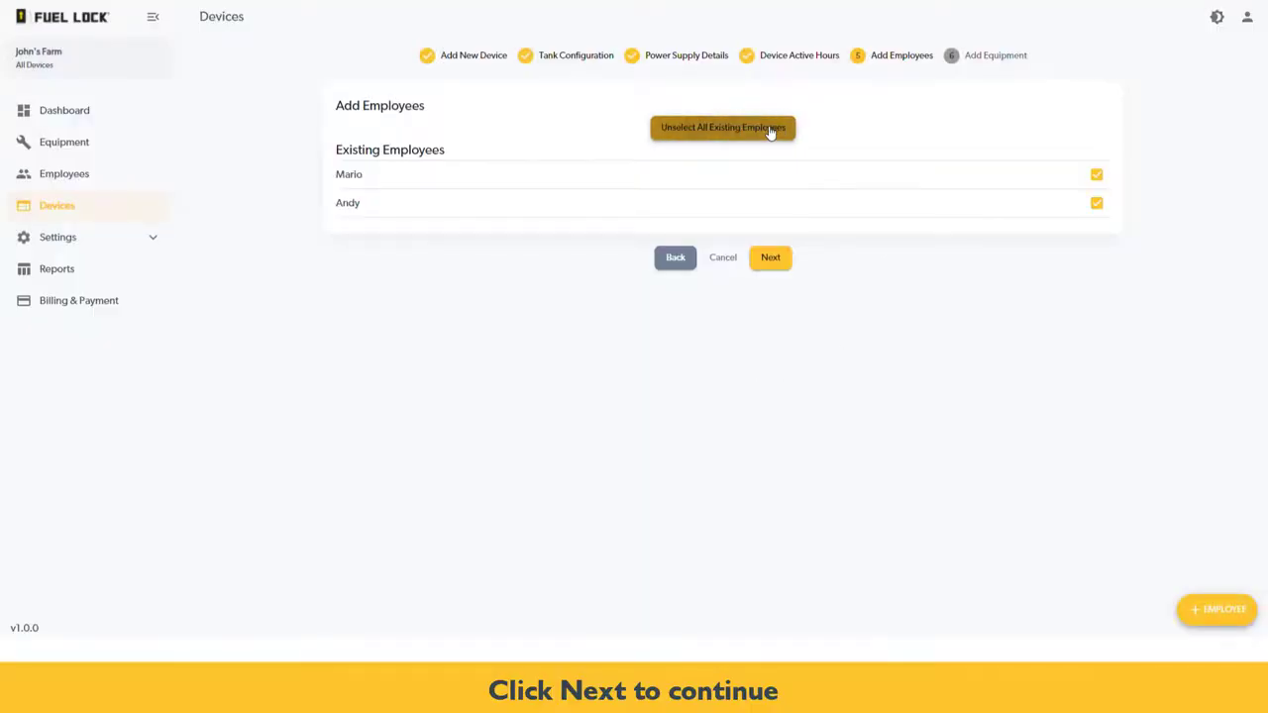
pyautogui.click(781, 262)
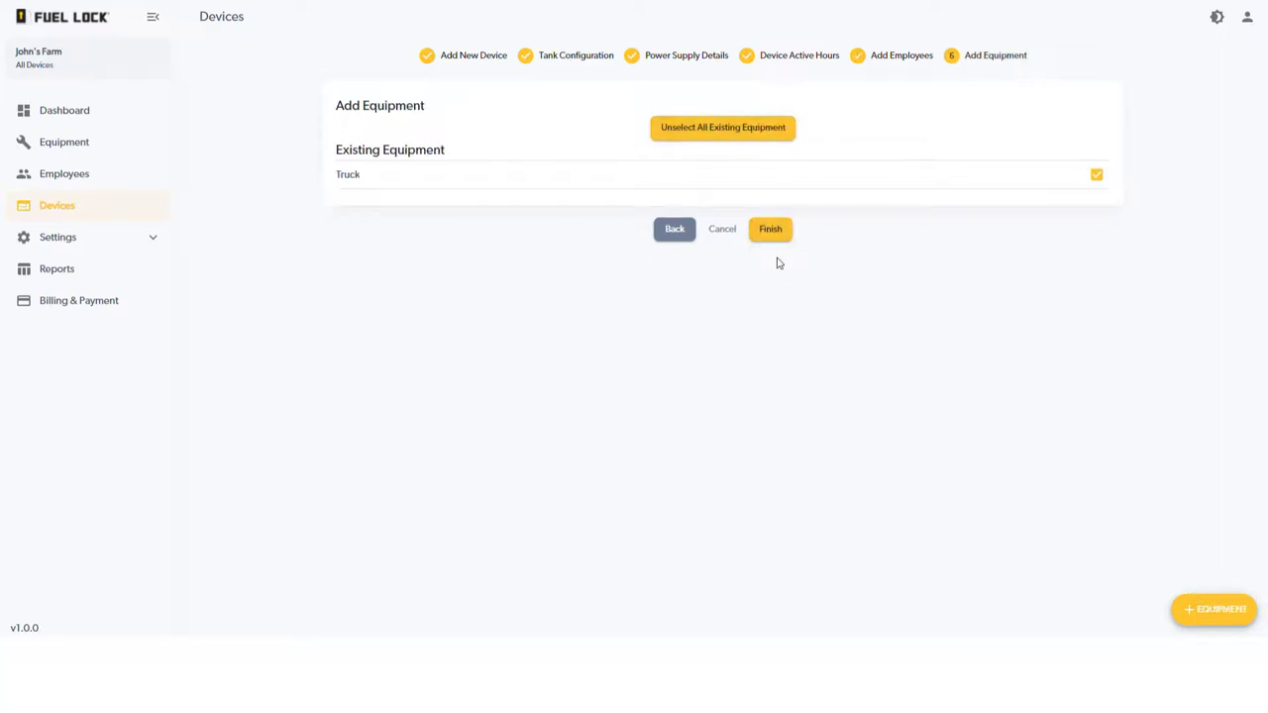
# Keep all existing equipment selected and start new equipment named Semi with ID 2
pyautogui.click(736, 139)
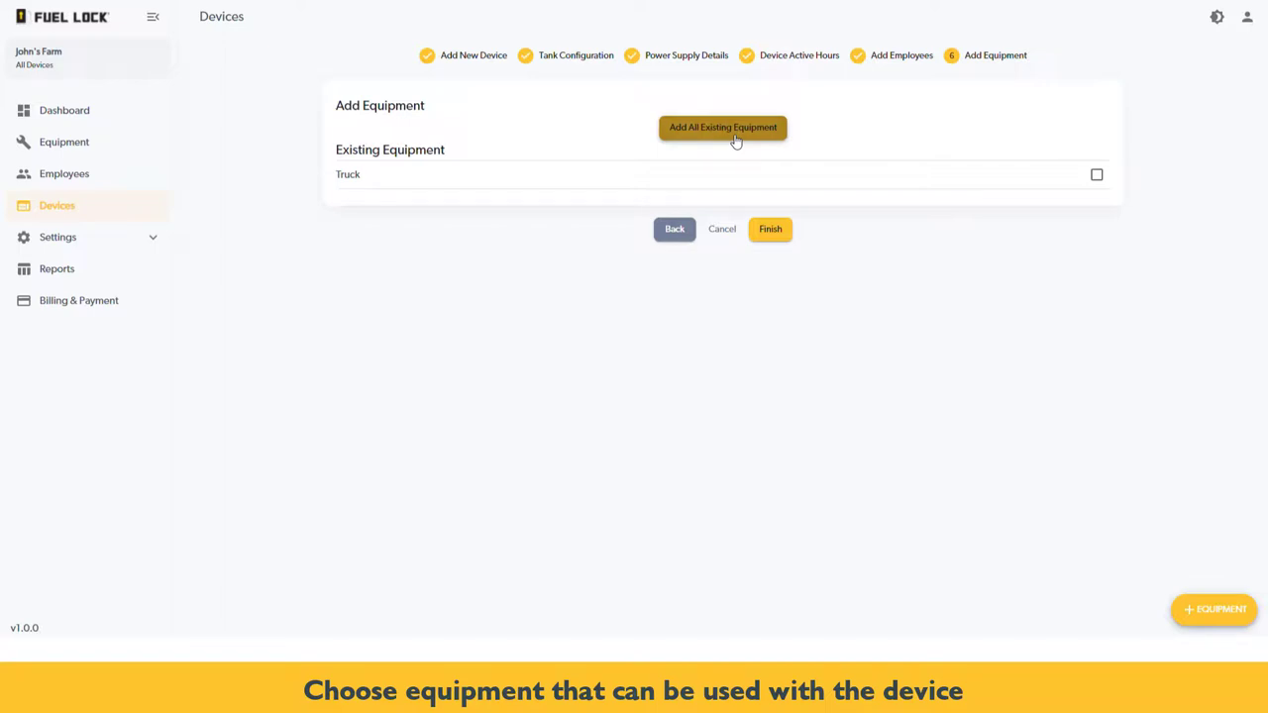
pyautogui.click(736, 140)
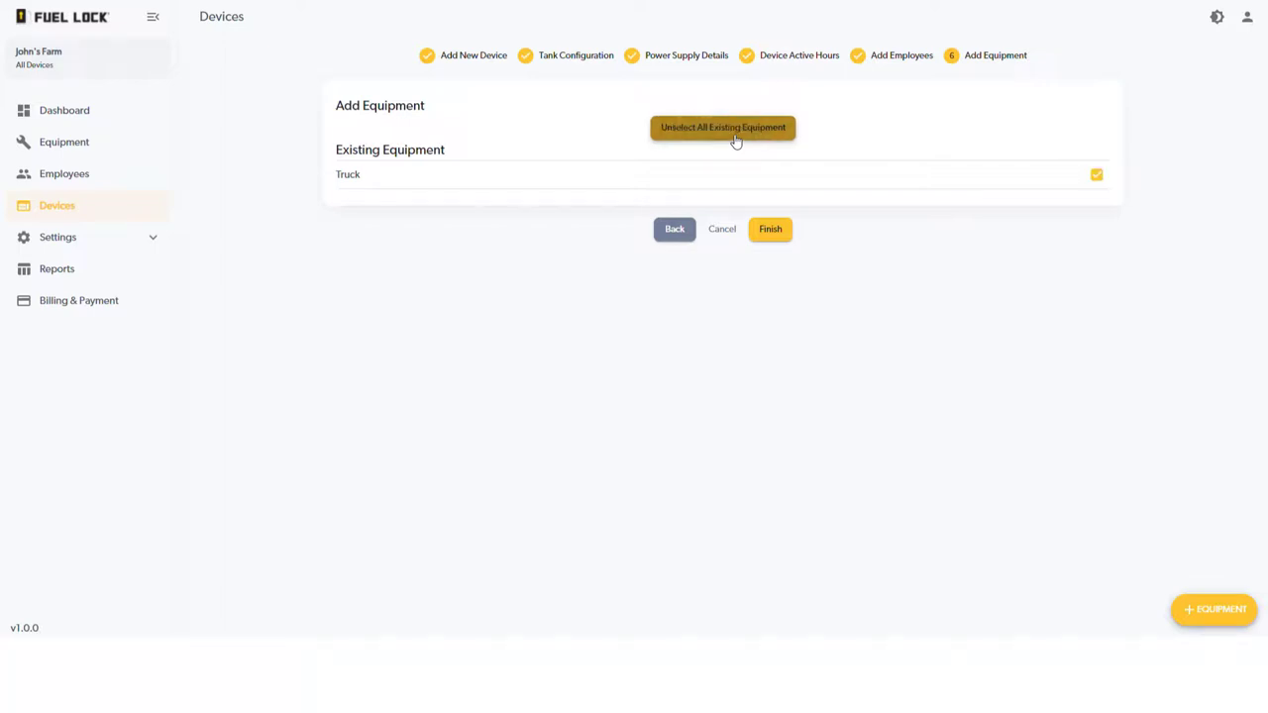
pyautogui.click(1227, 611)
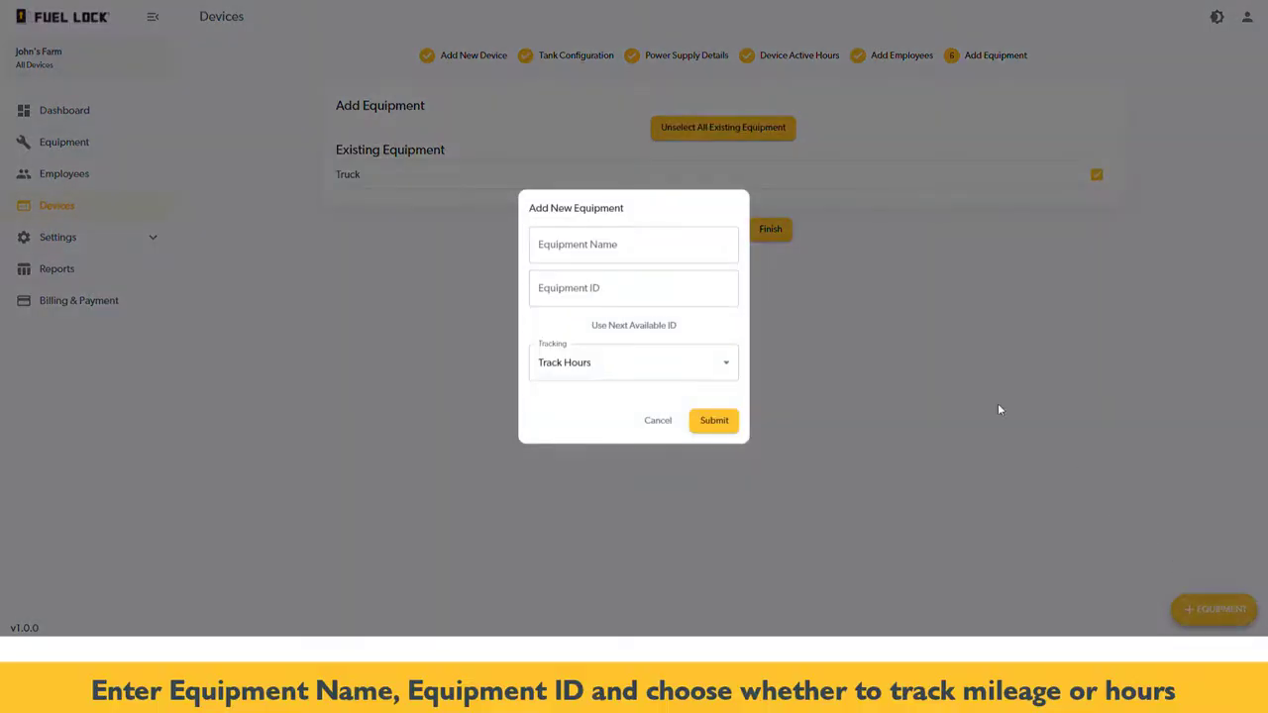
pyautogui.click(653, 246)
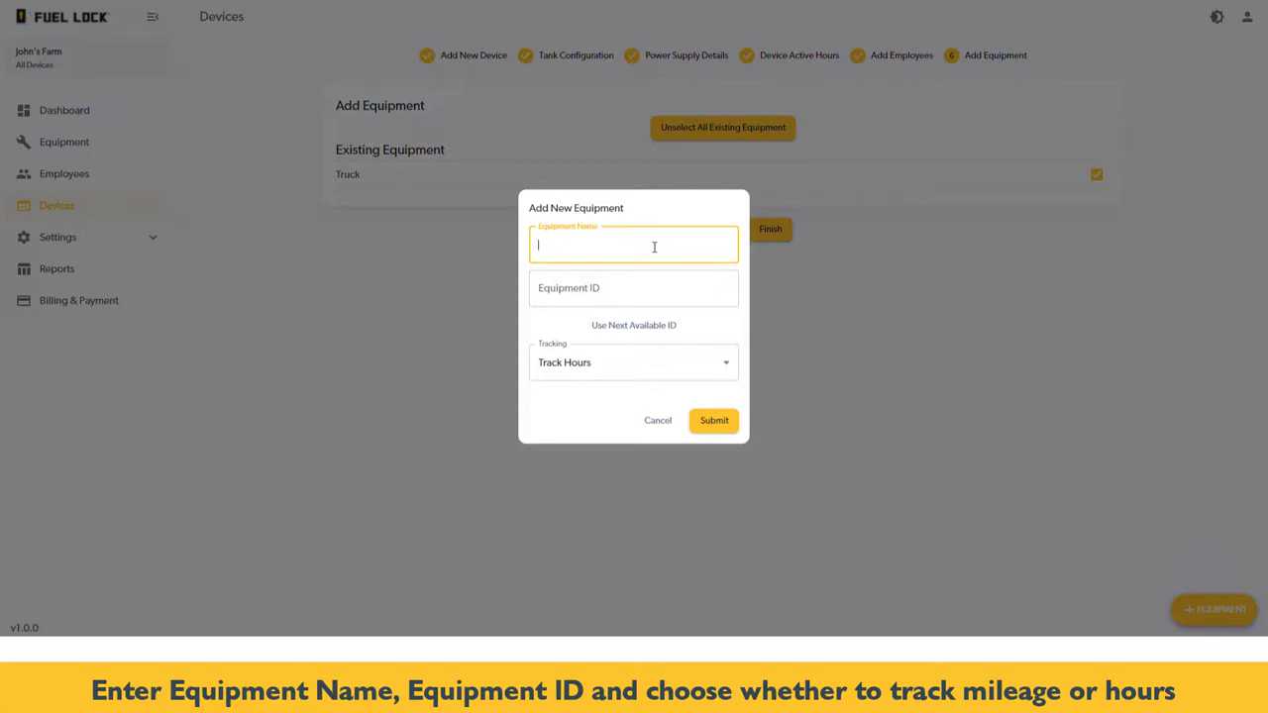
pyautogui.write('Semi')
pyautogui.click(644, 292)
pyautogui.write('2')
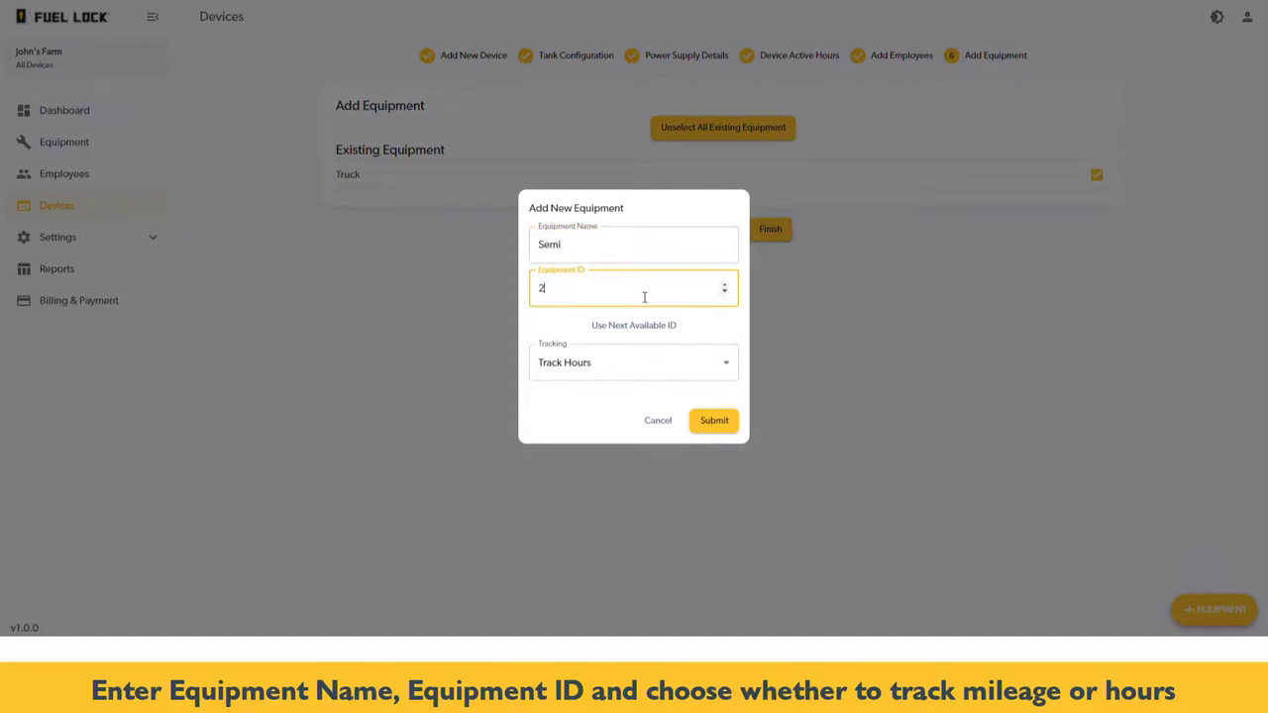
# Keep Semi tracked by hours, save it, and finish creating the Depot device
pyautogui.click(642, 363)
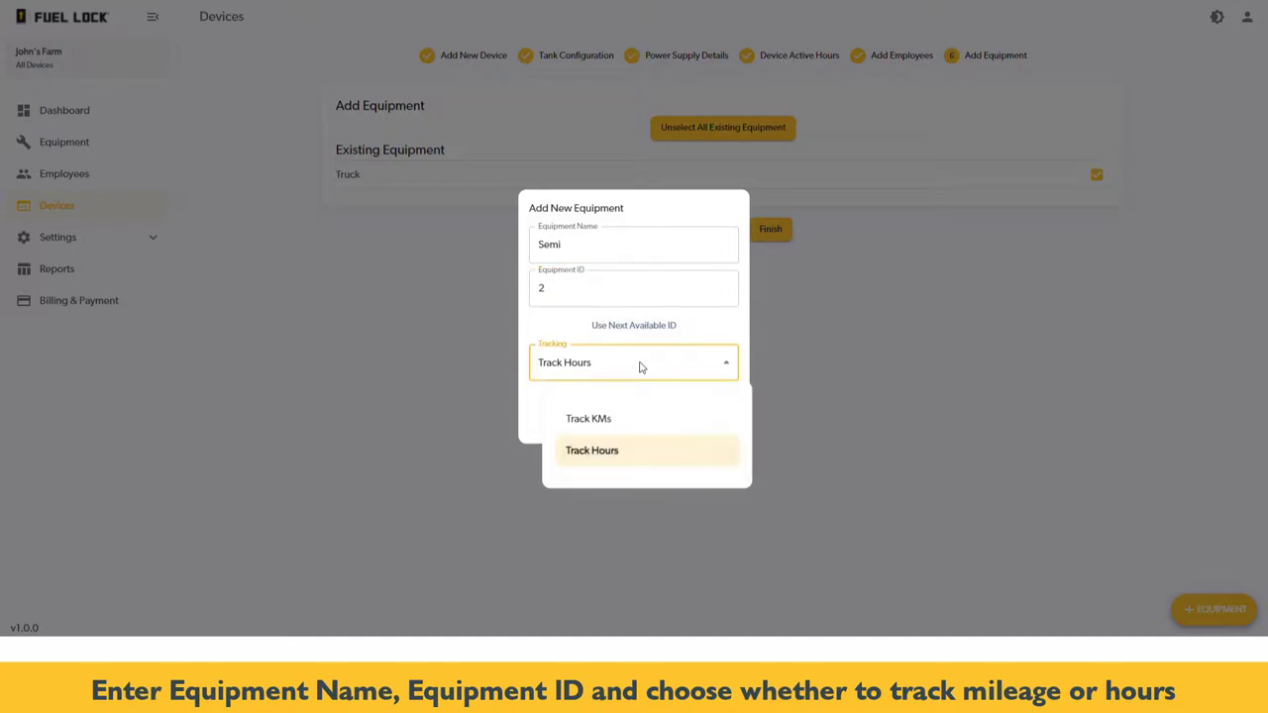
pyautogui.click(623, 454)
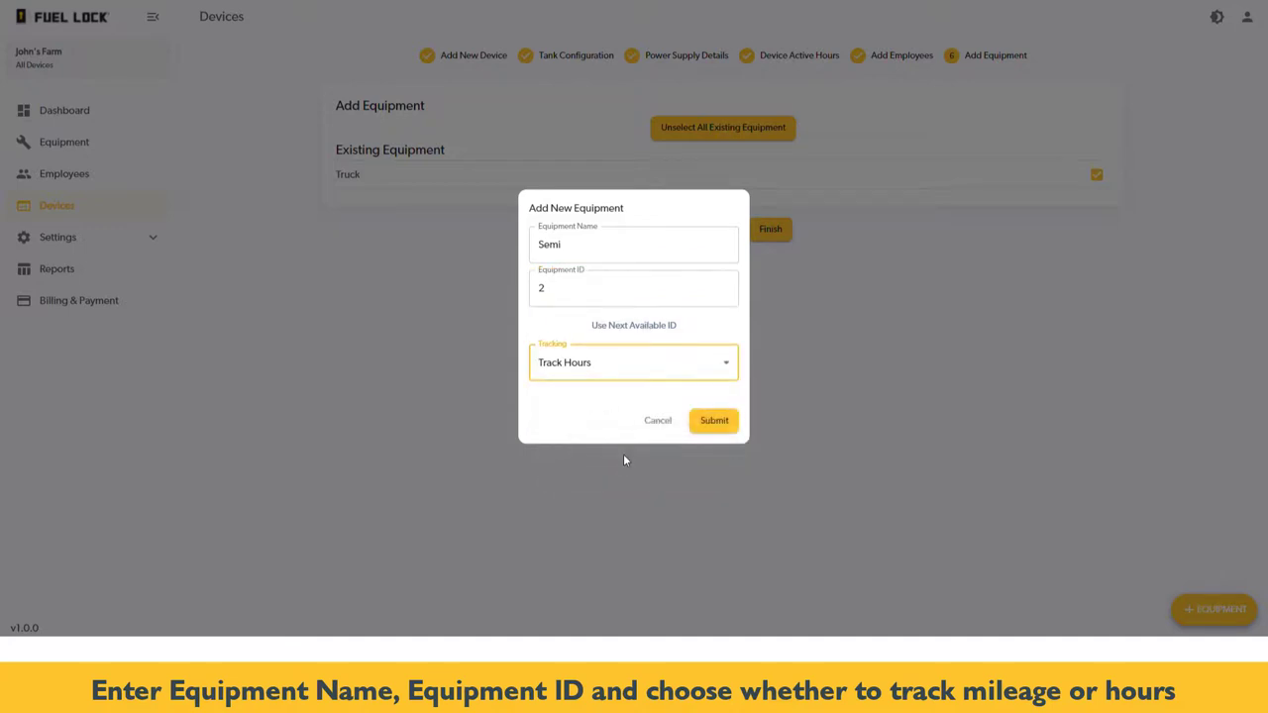
pyautogui.click(728, 429)
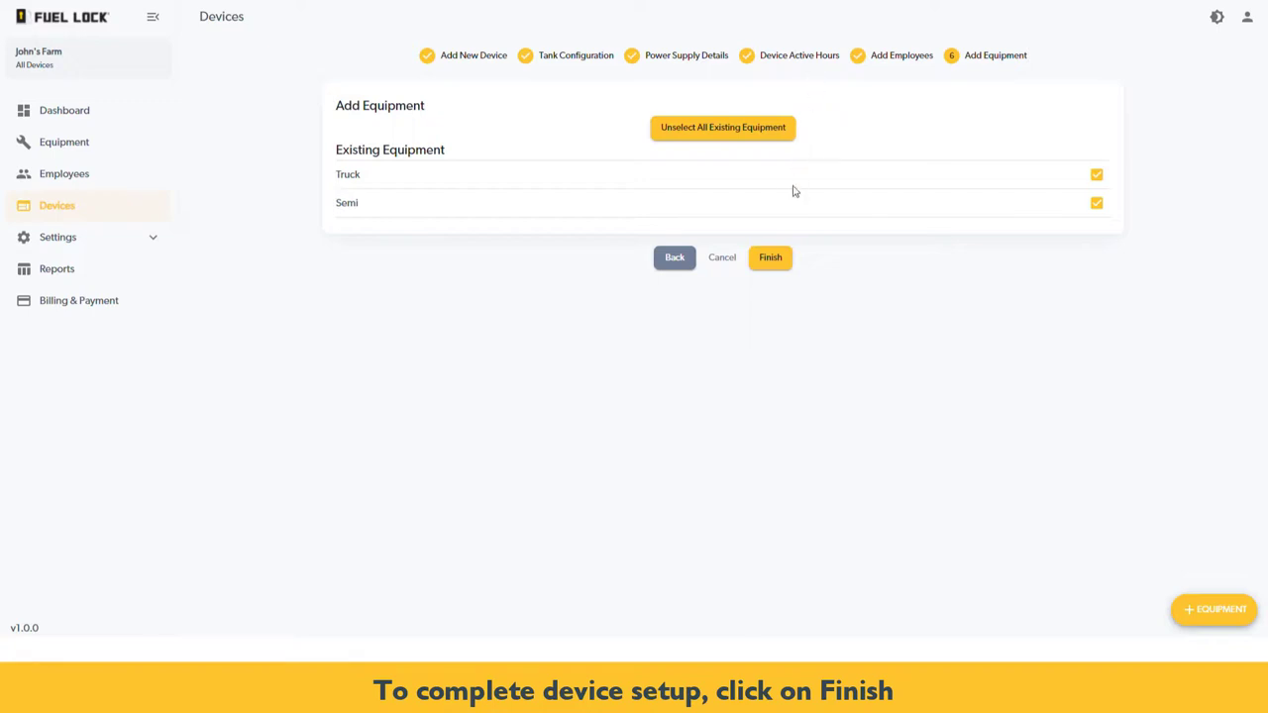
pyautogui.click(782, 267)
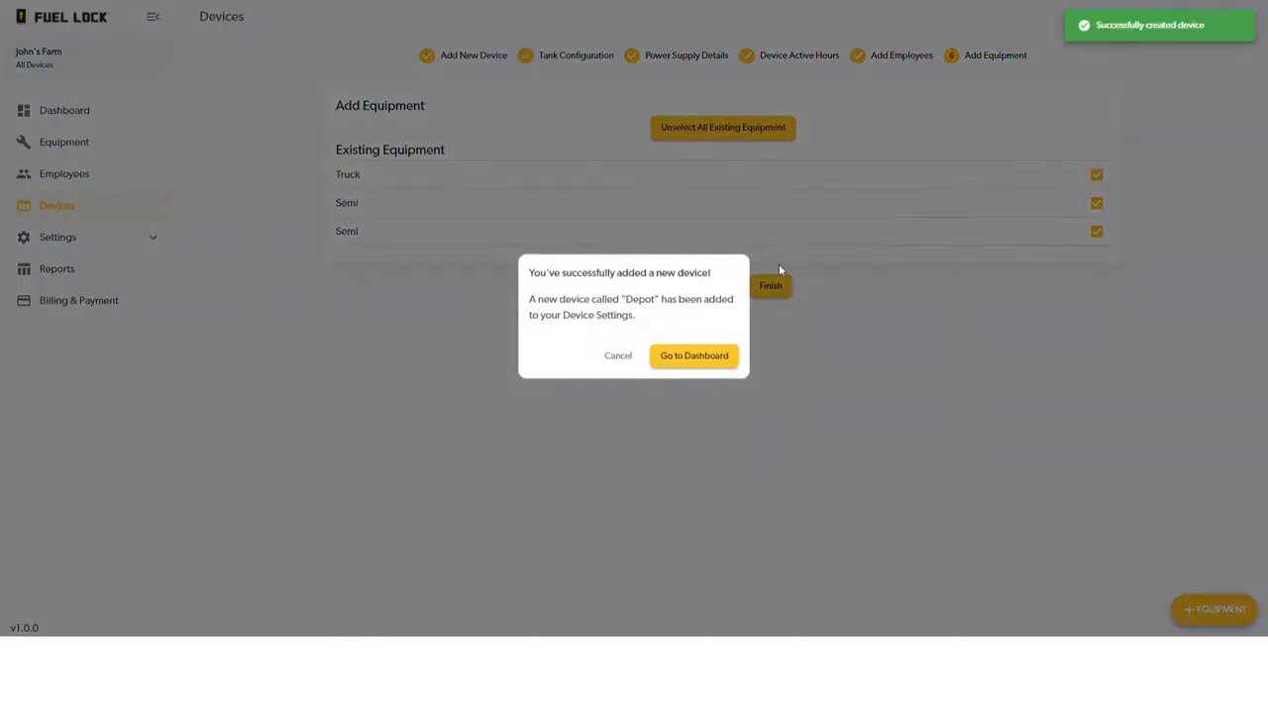
# Return to the dashboard and open the Devices list showing Depot and Farm
pyautogui.click(734, 361)
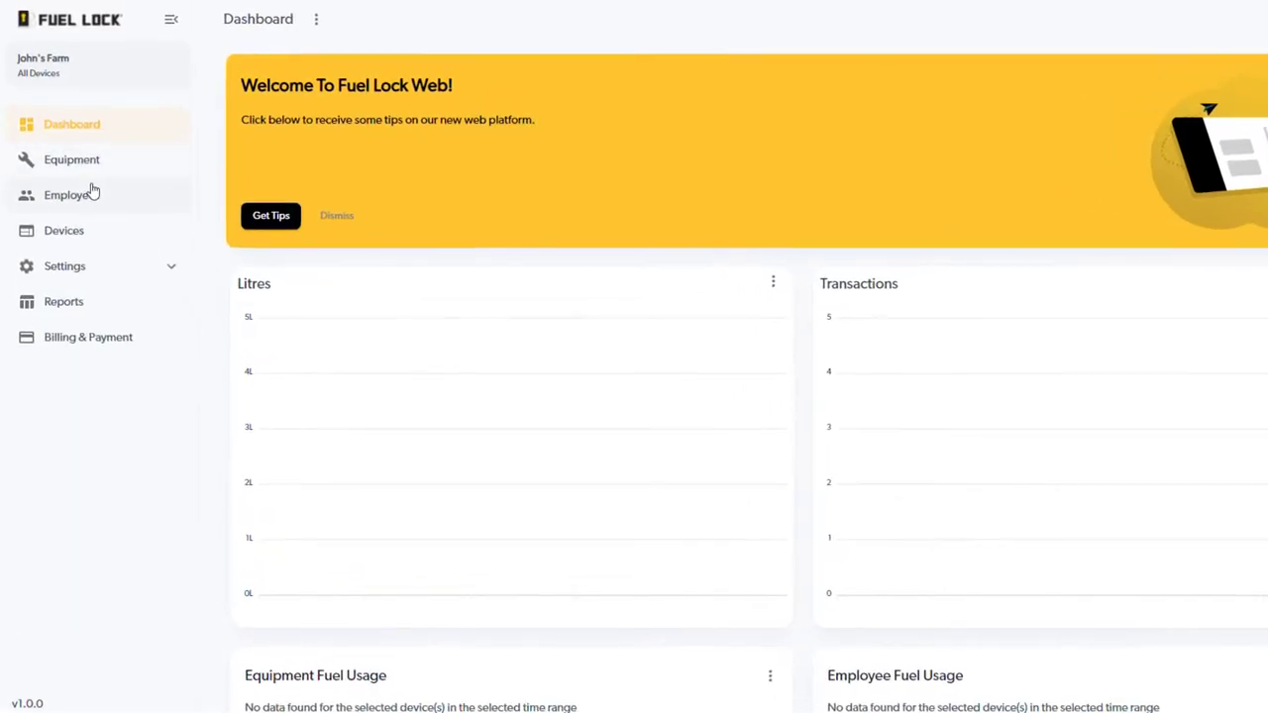
pyautogui.click(106, 244)
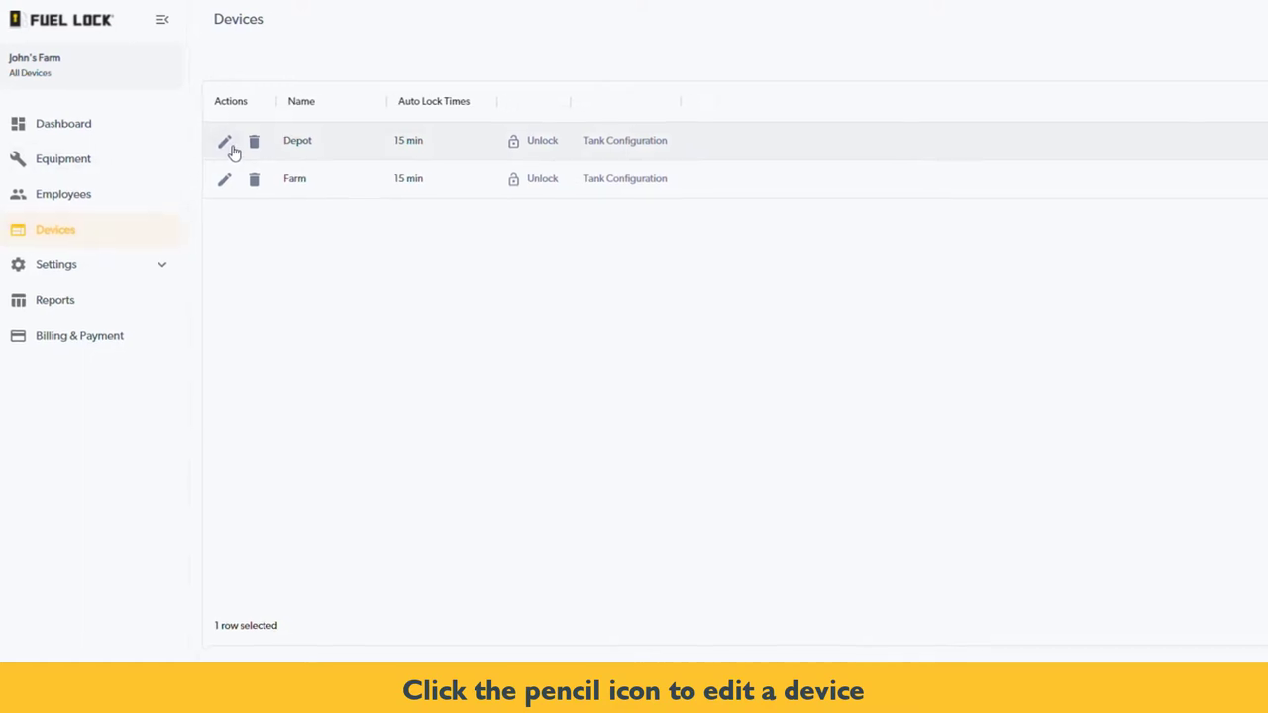
# Rename Depot's power supplies to Gasoline 2 and Diesel 2
pyautogui.click(239, 147)
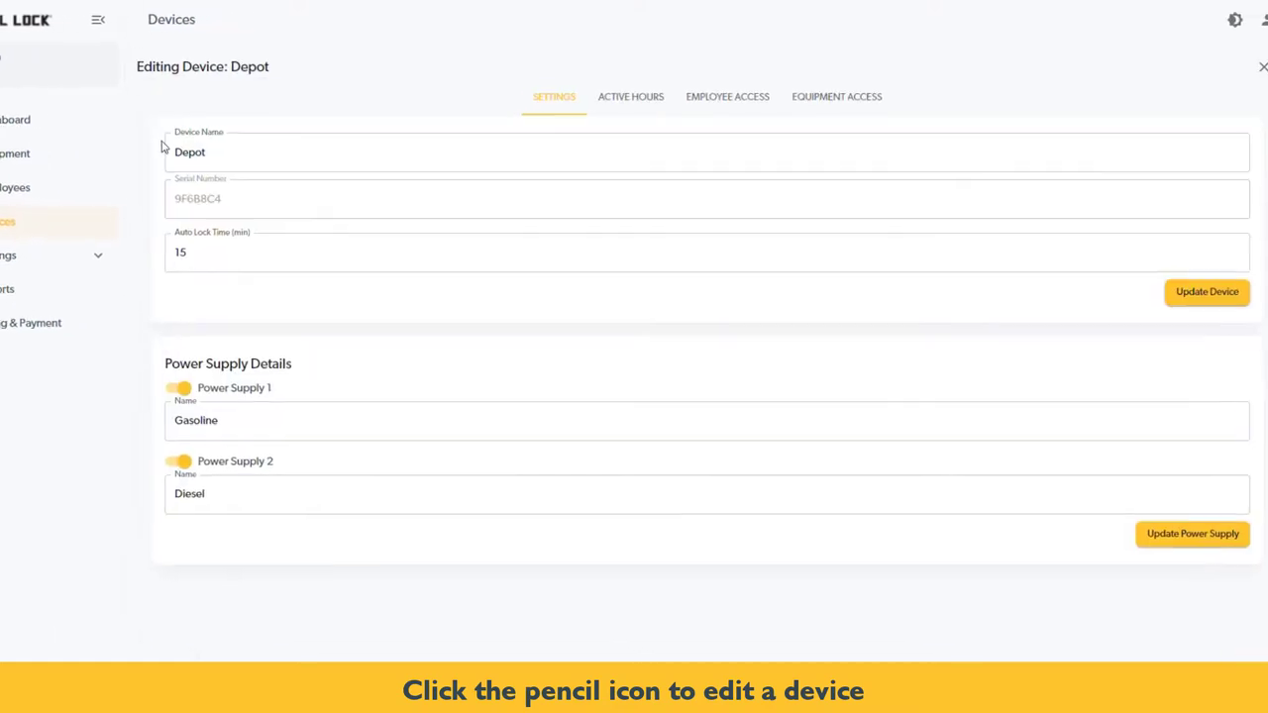
pyautogui.click(443, 408)
pyautogui.write('2')
pyautogui.click(302, 481)
pyautogui.write('2')
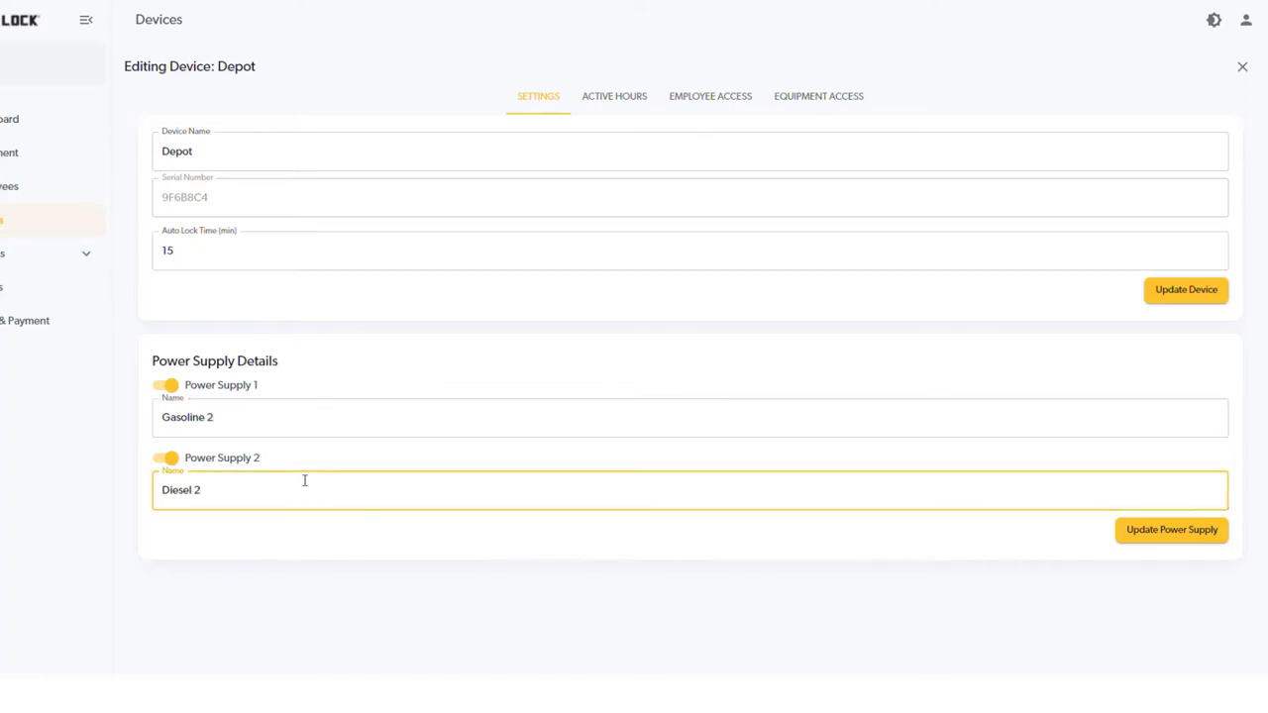
pyautogui.click(1209, 541)
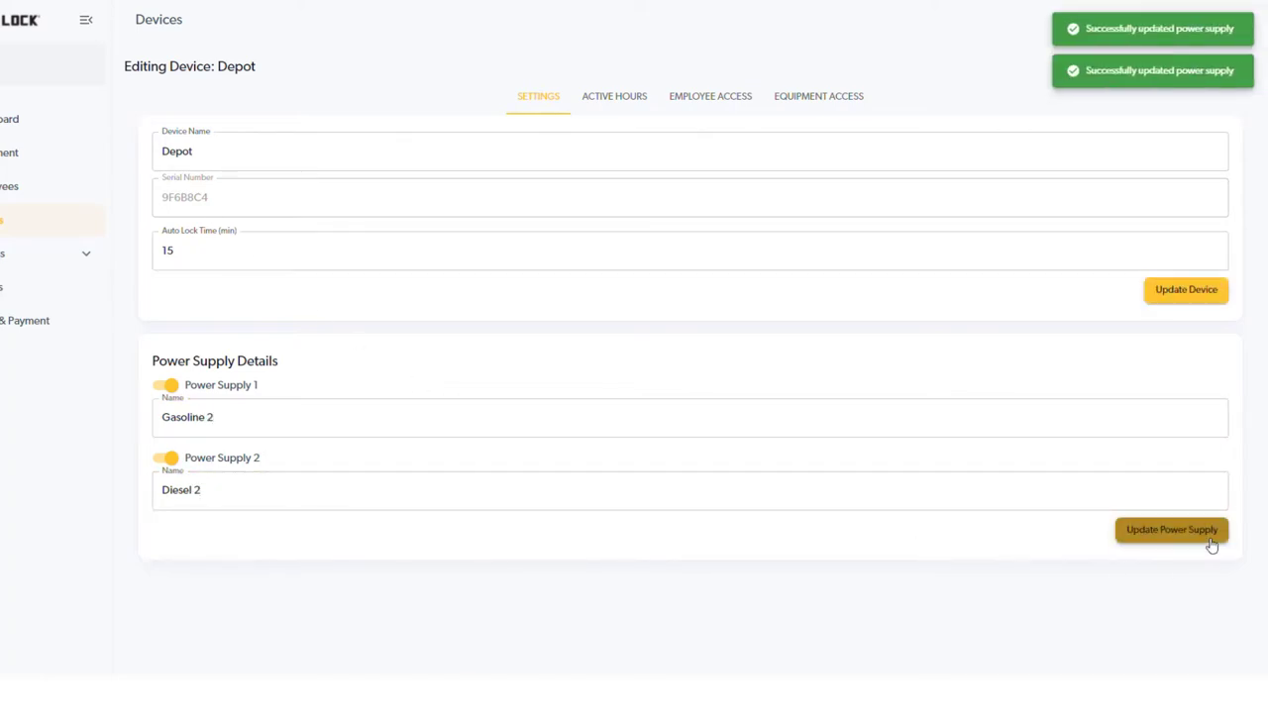
# Revoke Andy's employee access and Semi's equipment access to Depot
pyautogui.click(611, 102)
pyautogui.scroll(-2, 770, 220)
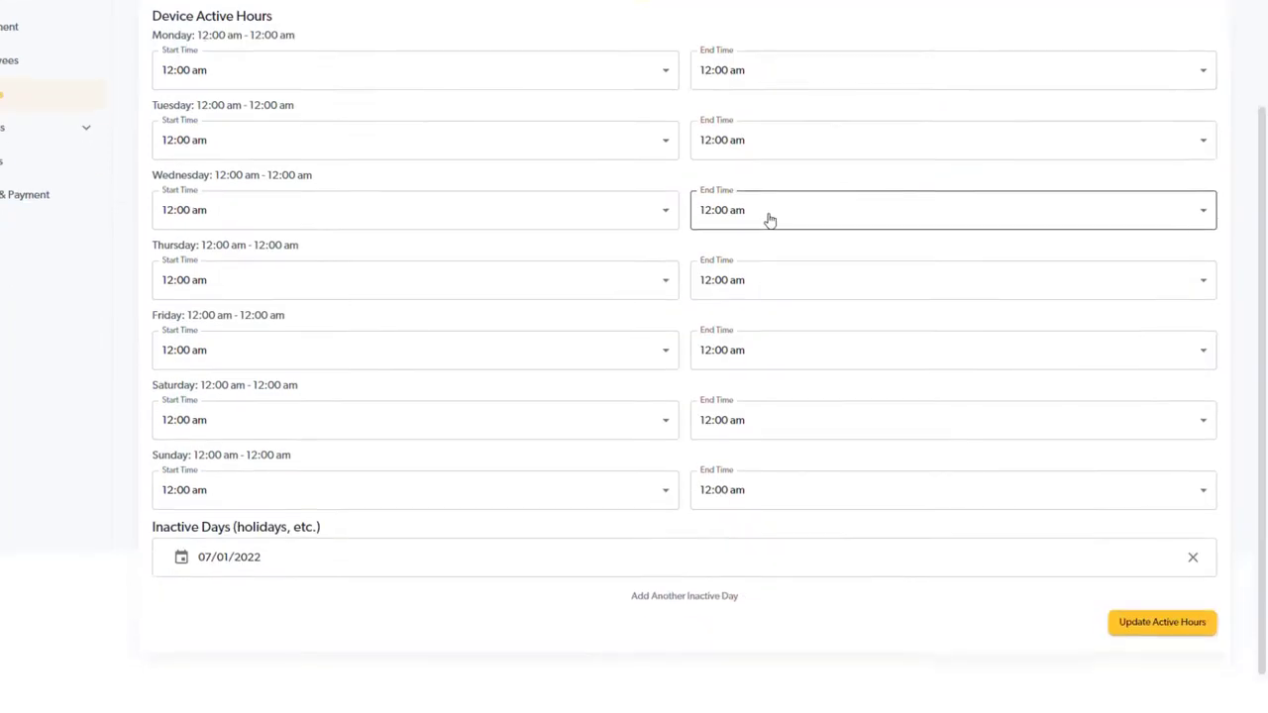
pyautogui.scroll(2, 770, 220)
pyautogui.click(711, 96)
pyautogui.click(1214, 245)
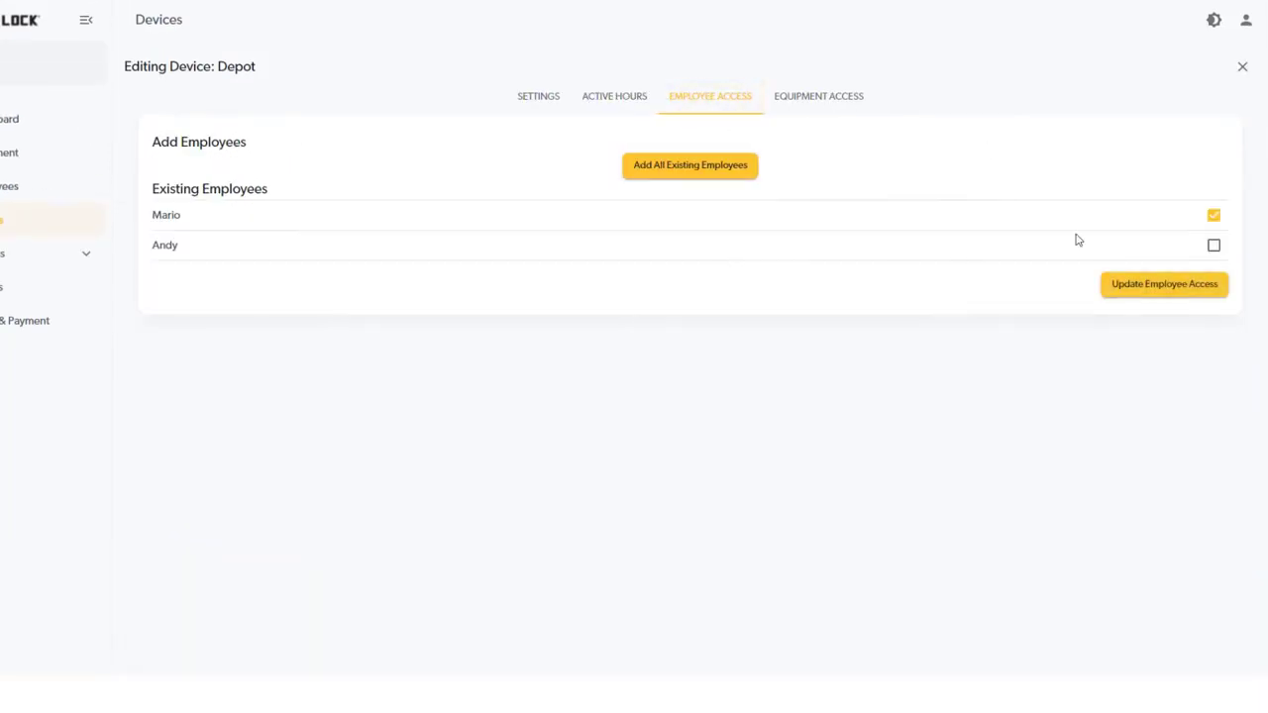
pyautogui.click(1221, 293)
pyautogui.click(841, 103)
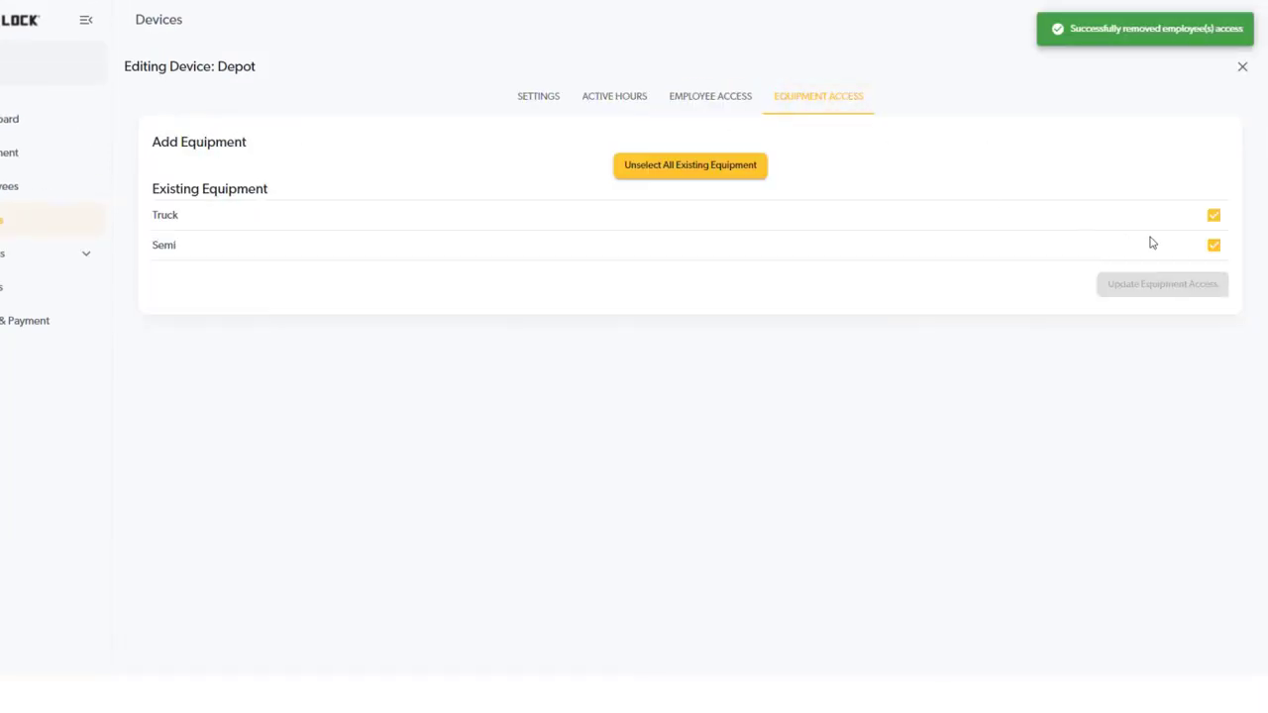
pyautogui.click(1214, 245)
pyautogui.click(1208, 294)
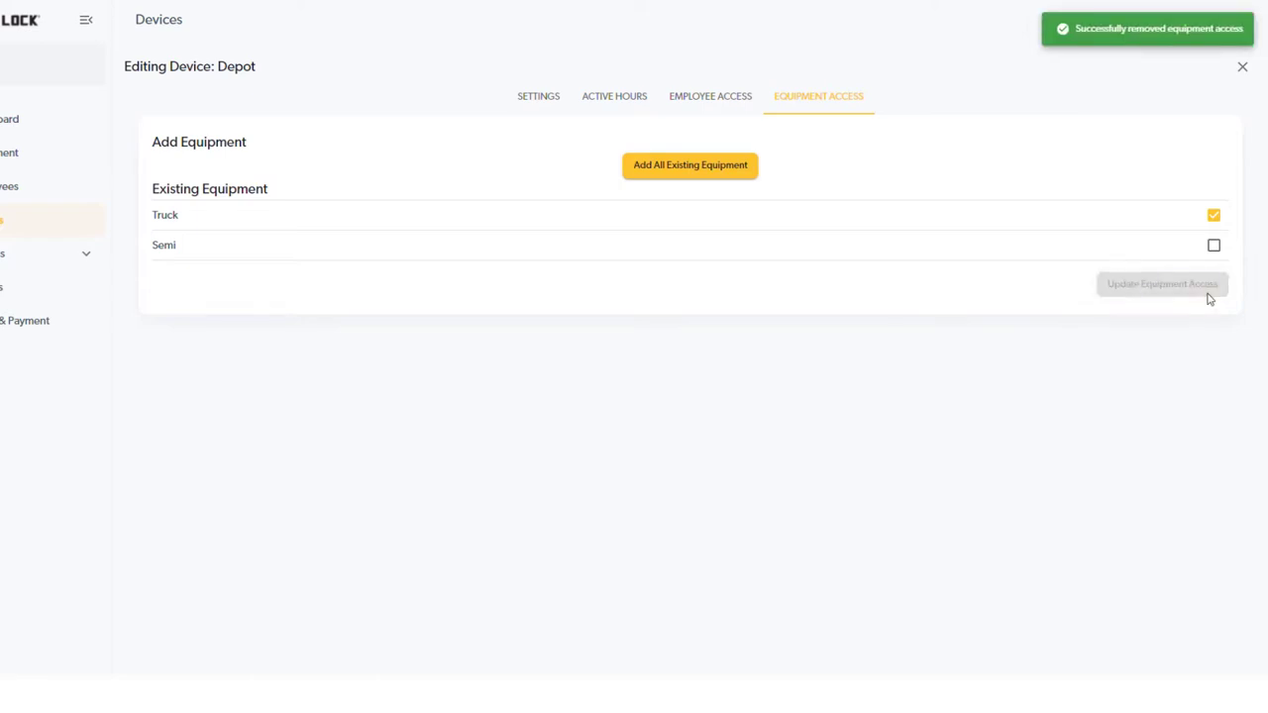
# Save Depot's general device settings and close the editor
pyautogui.click(553, 99)
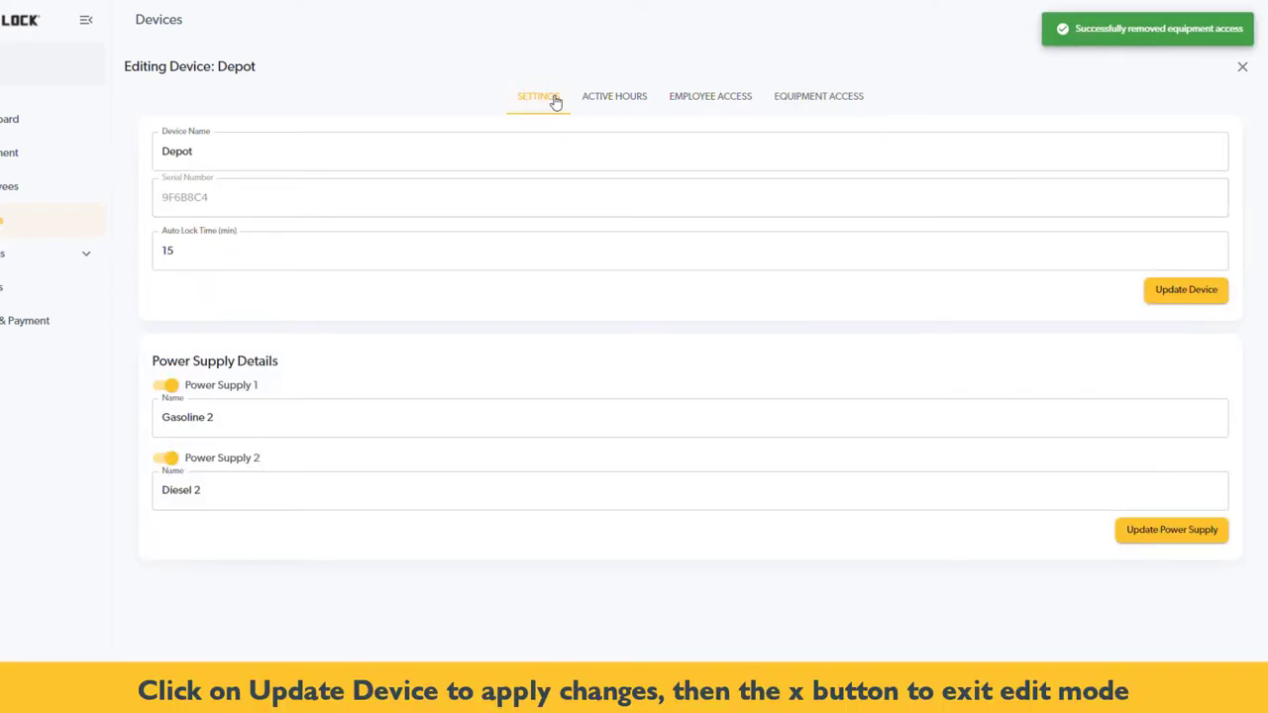
pyautogui.click(1204, 304)
pyautogui.click(1204, 302)
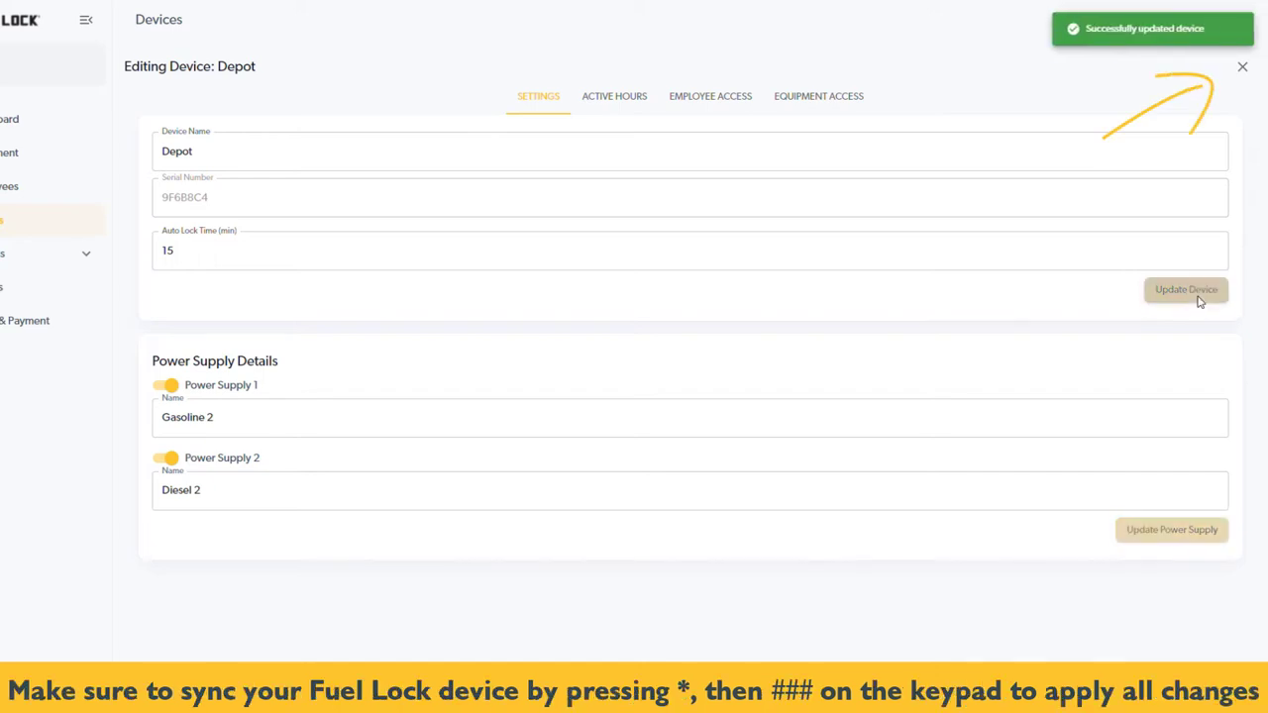
pyautogui.click(1243, 69)
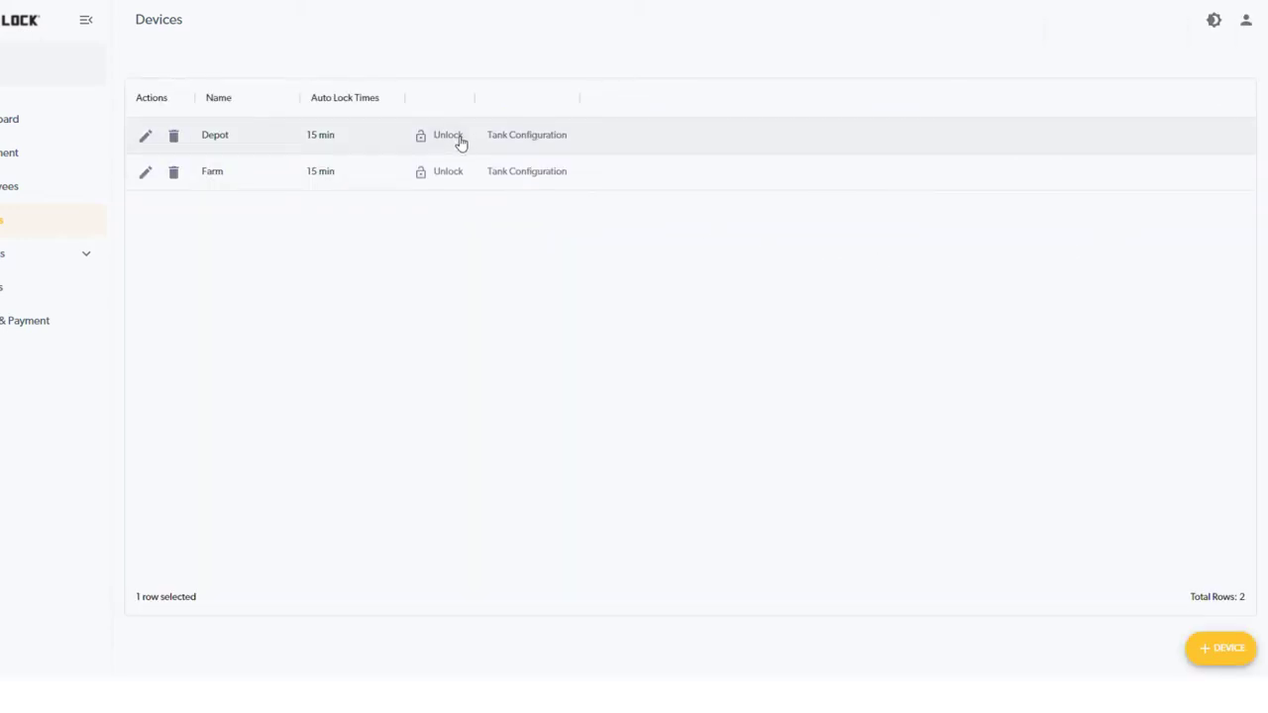
# Submit a remote unlock for Depot, then bring up its delete warning
pyautogui.click(447, 136)
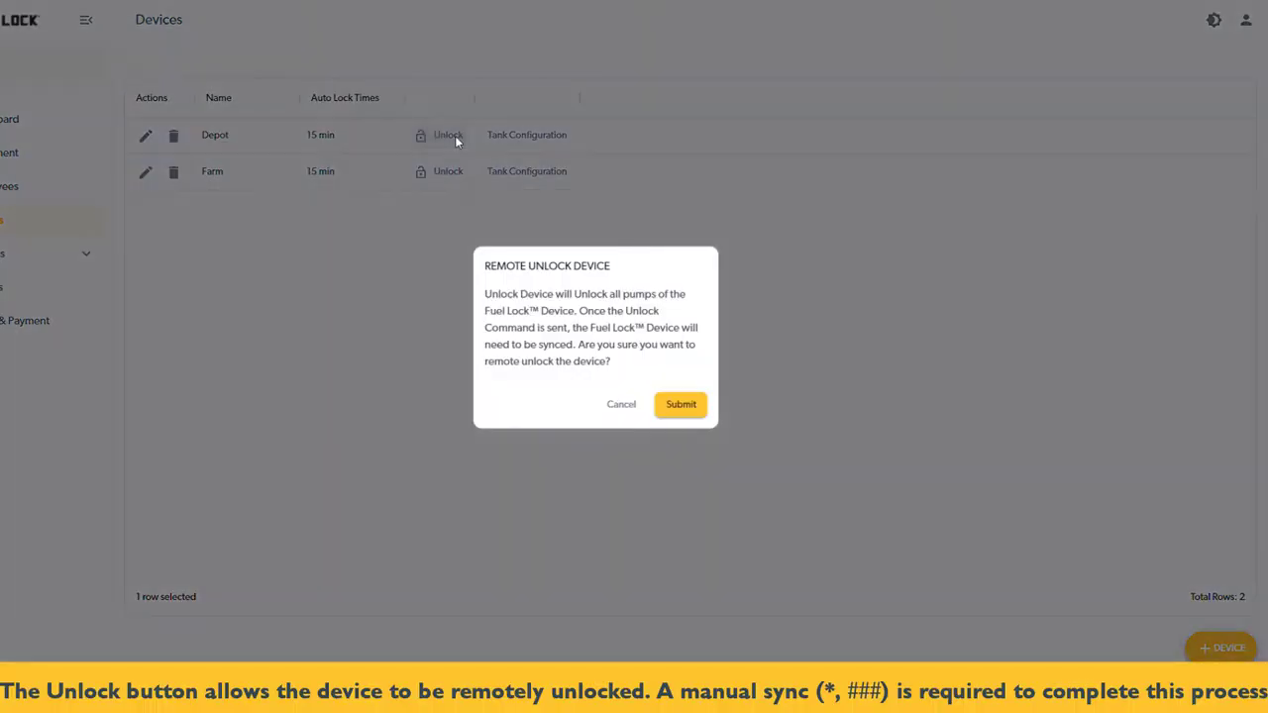
pyautogui.click(681, 406)
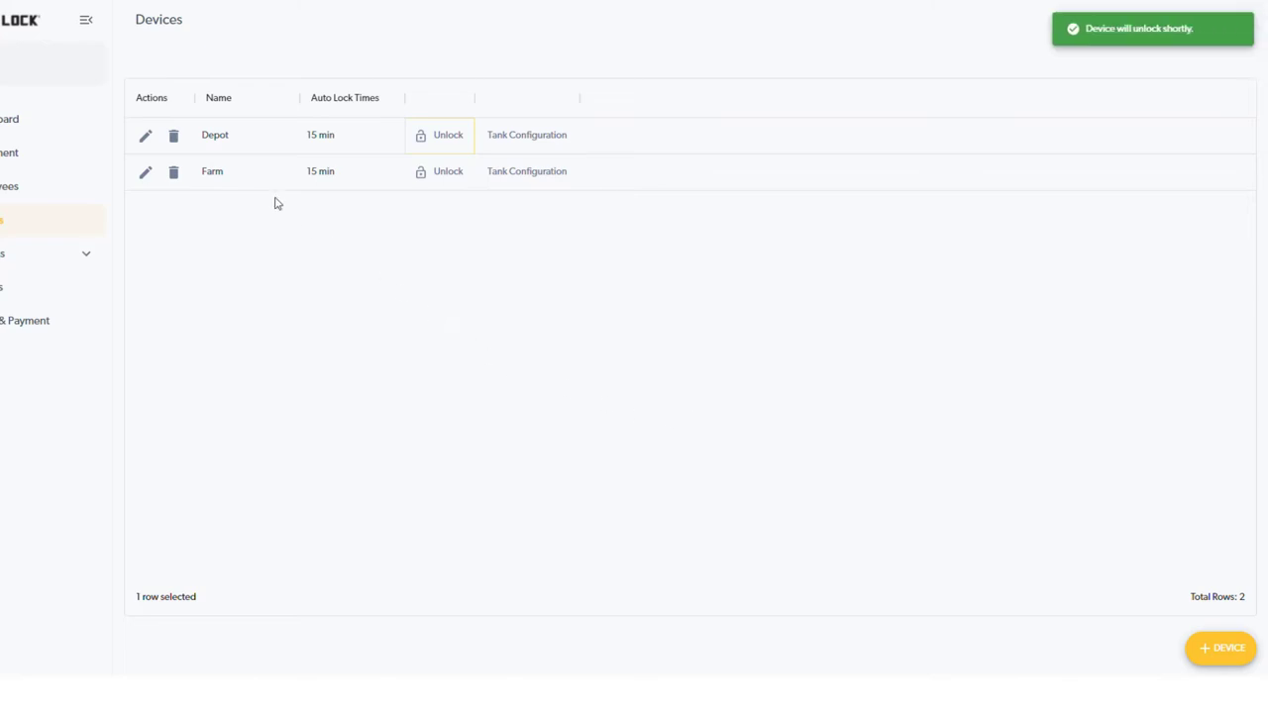
pyautogui.click(178, 140)
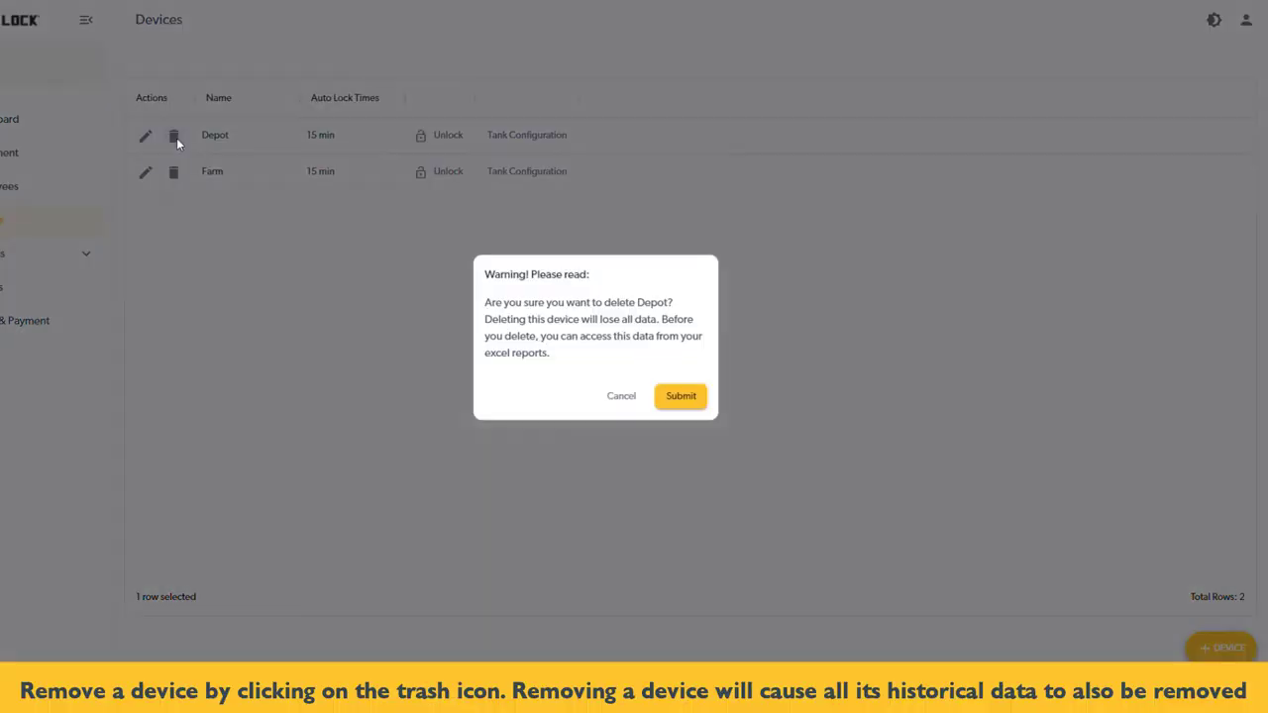